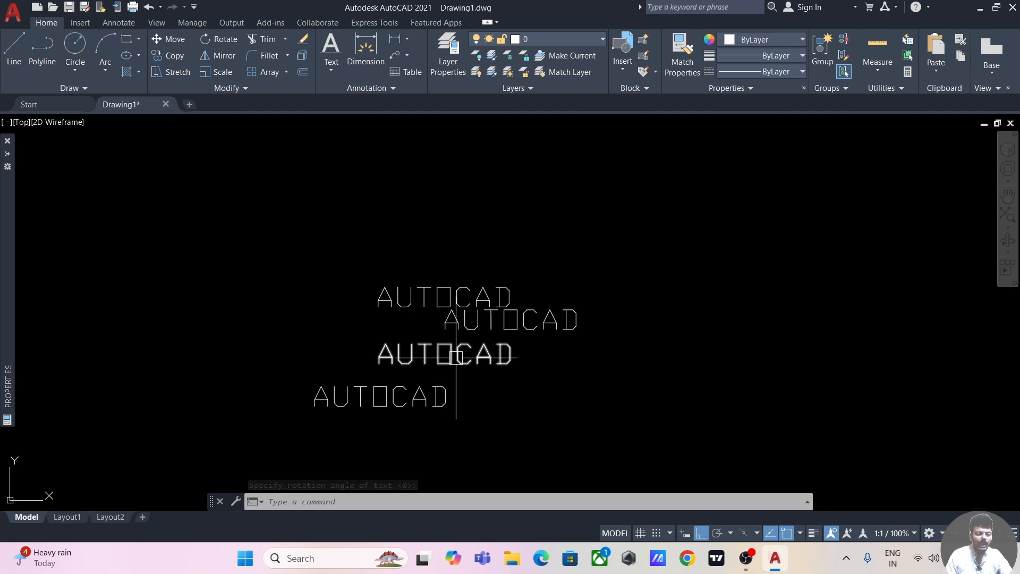
{"action": "left_click", "coordinate": [331, 70]}
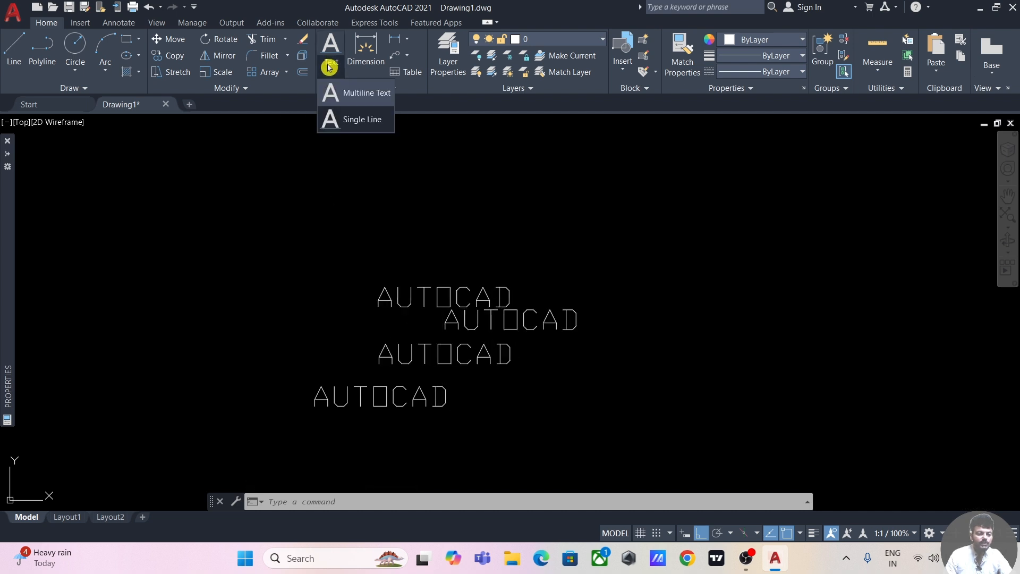
{"action": "left_click", "coordinate": [351, 123]}
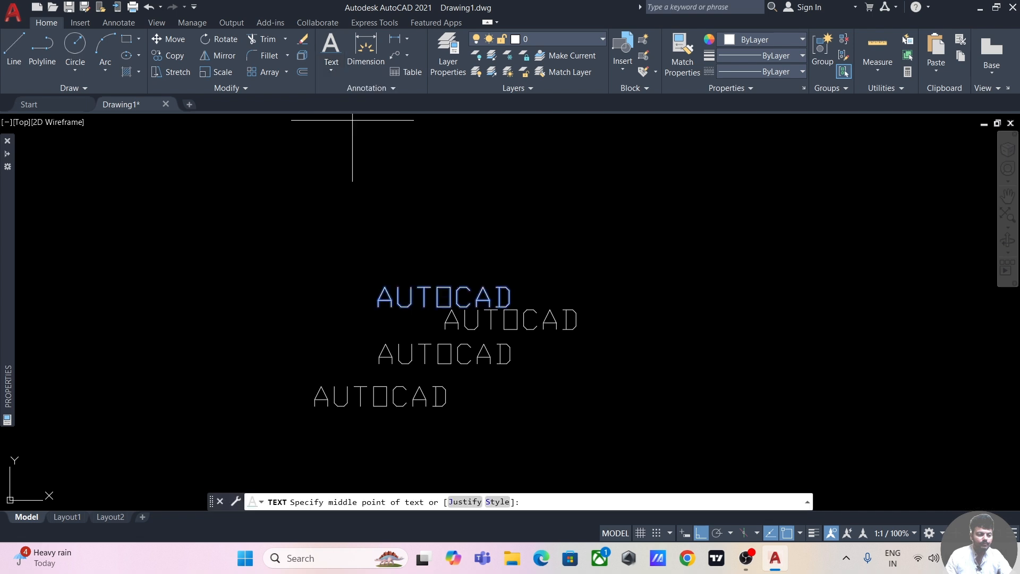
{"action": "left_click", "coordinate": [465, 502]}
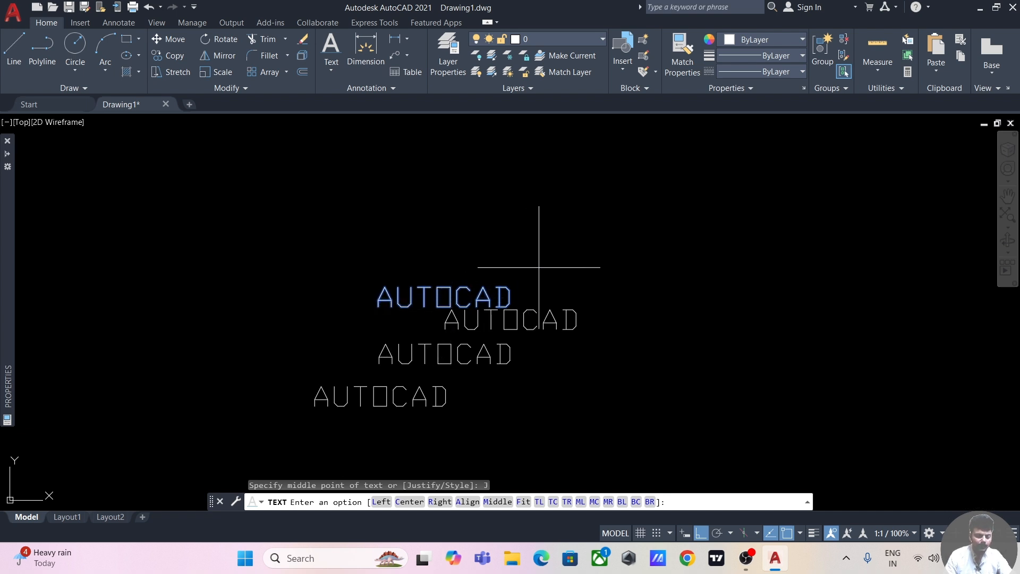
{"action": "key", "text": "Escape"}
Step: Draw a horizontal line just above the group of AUTOCAD texts
{"action": "middle_click_drag", "start_coordinate": [404, 223], "coordinate": [380, 234]}
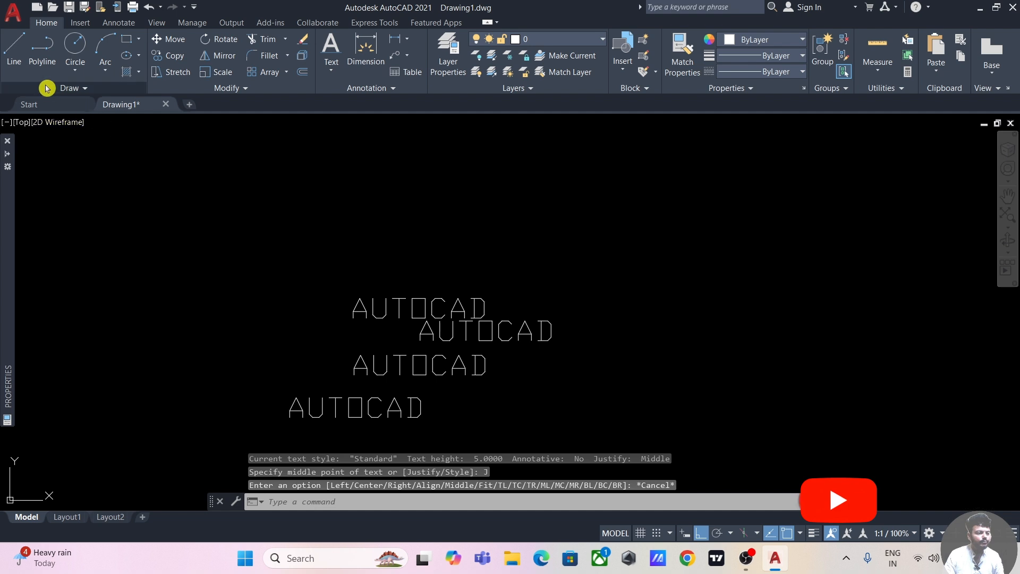
{"action": "left_click", "coordinate": [14, 49]}
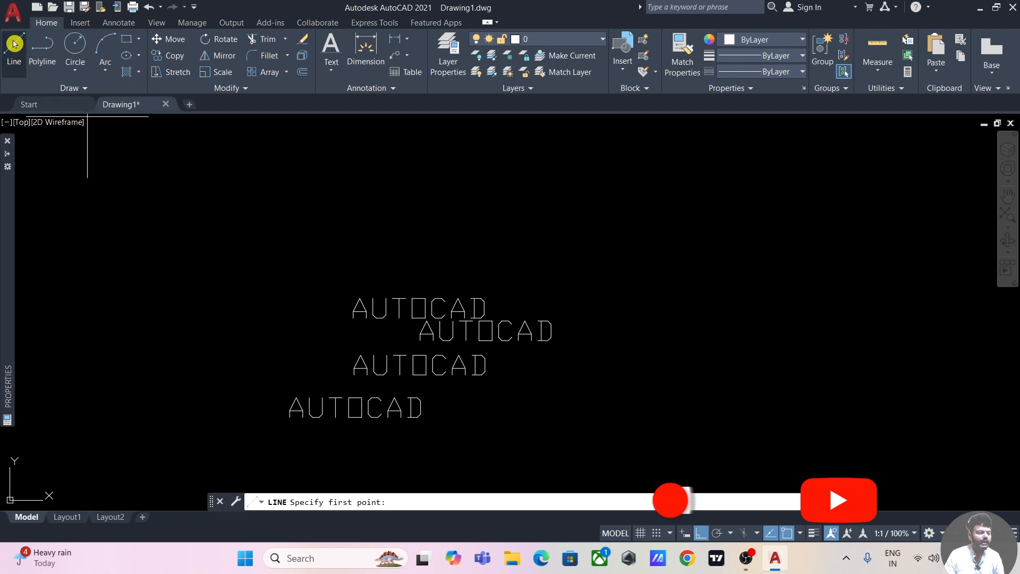
{"action": "left_click", "coordinate": [441, 254]}
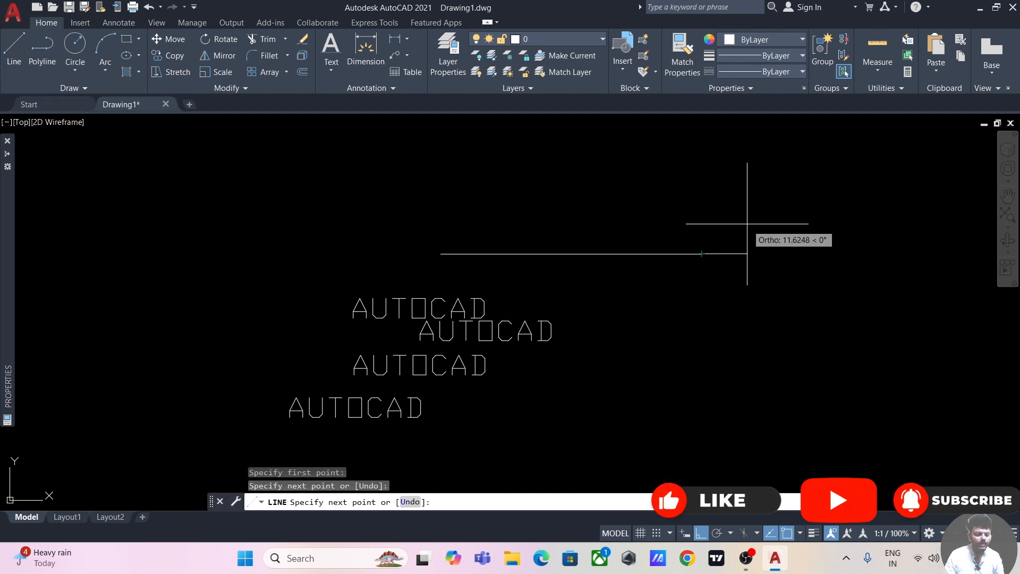
{"action": "key", "text": "Escape"}
{"action": "middle_click_drag", "start_coordinate": [600, 222], "coordinate": [581, 231]}
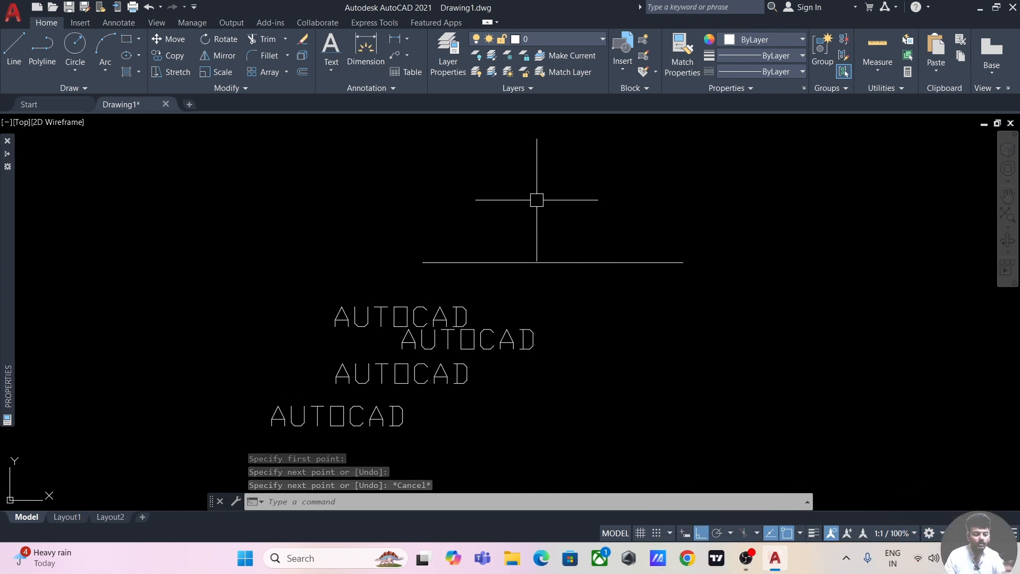
Step: Add single-line text AUTOCAD with Center justification at the horizontal line's midpoint, height 5 and rotation 0
{"action": "left_click", "coordinate": [331, 68]}
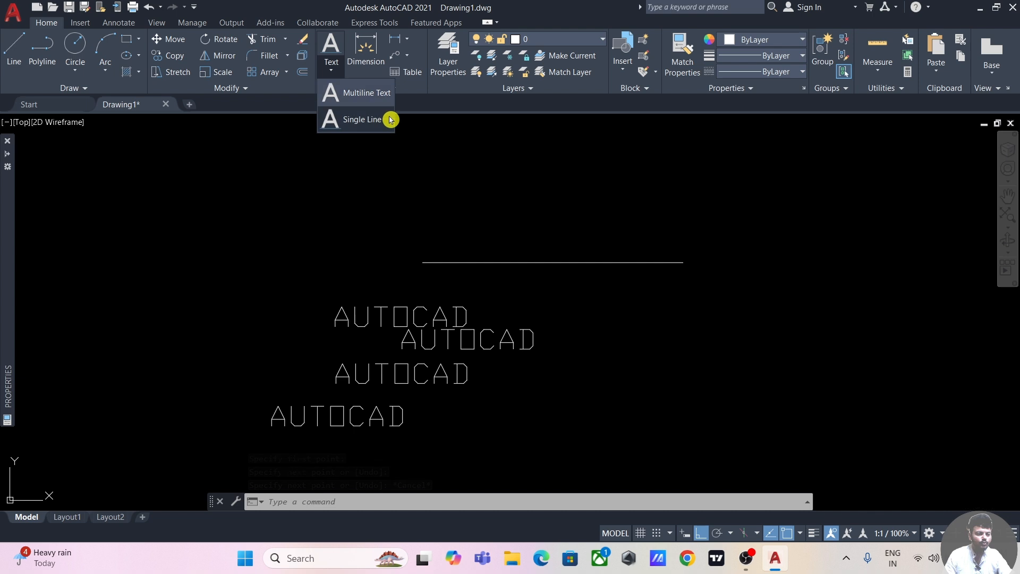
{"action": "left_click", "coordinate": [363, 120]}
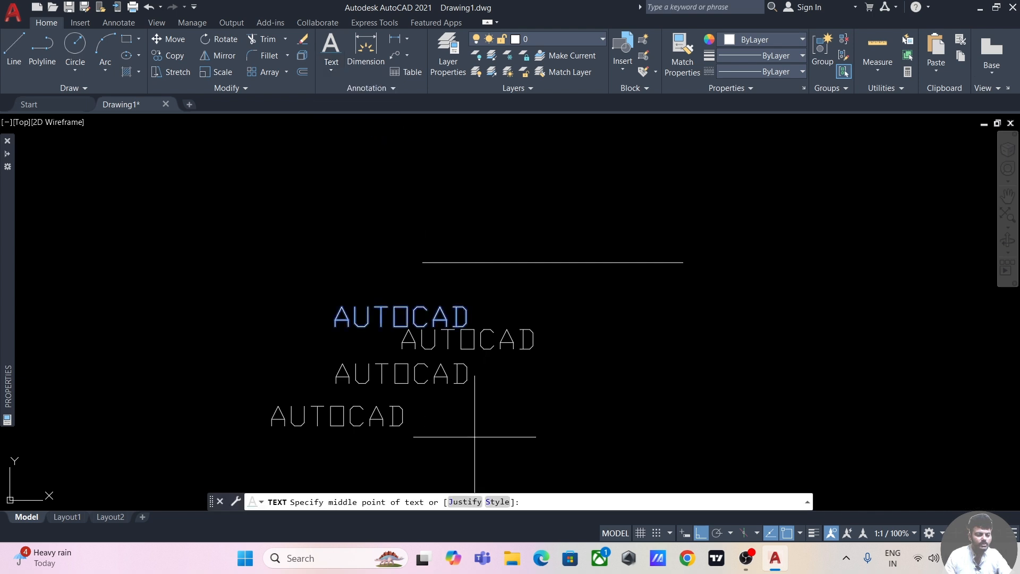
{"action": "left_click", "coordinate": [465, 502]}
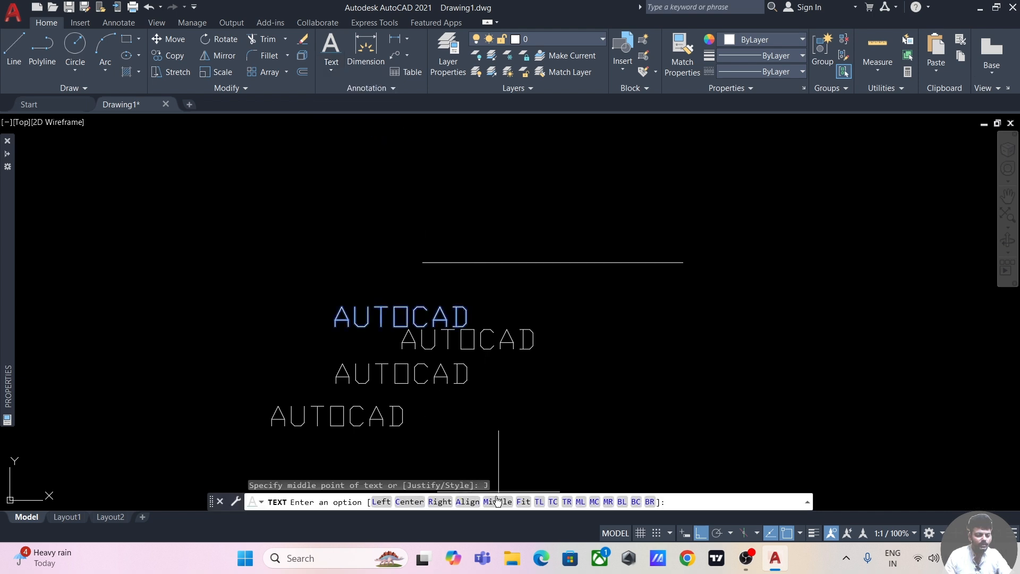
{"action": "left_click", "coordinate": [409, 502]}
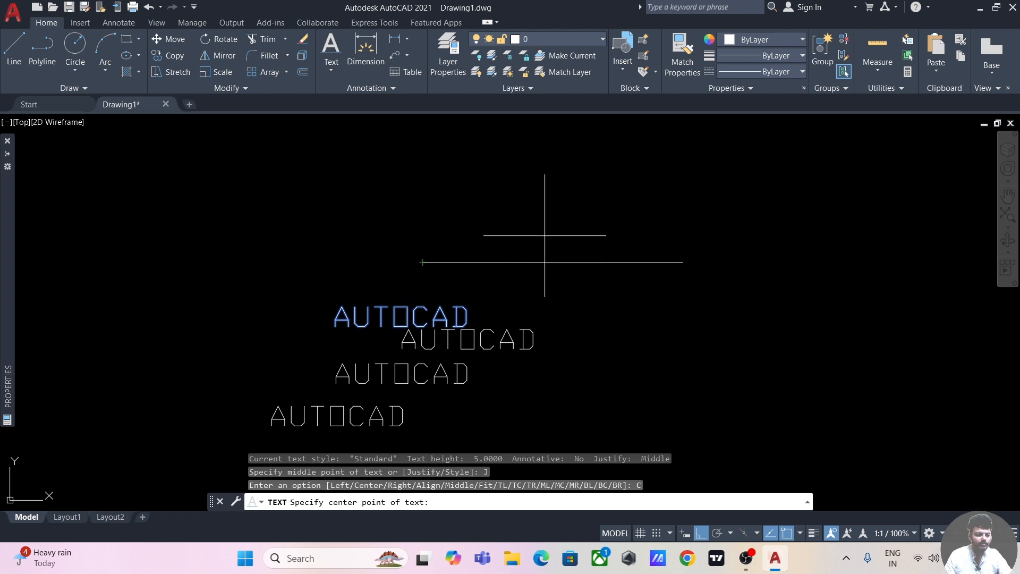
{"action": "left_click", "coordinate": [553, 262]}
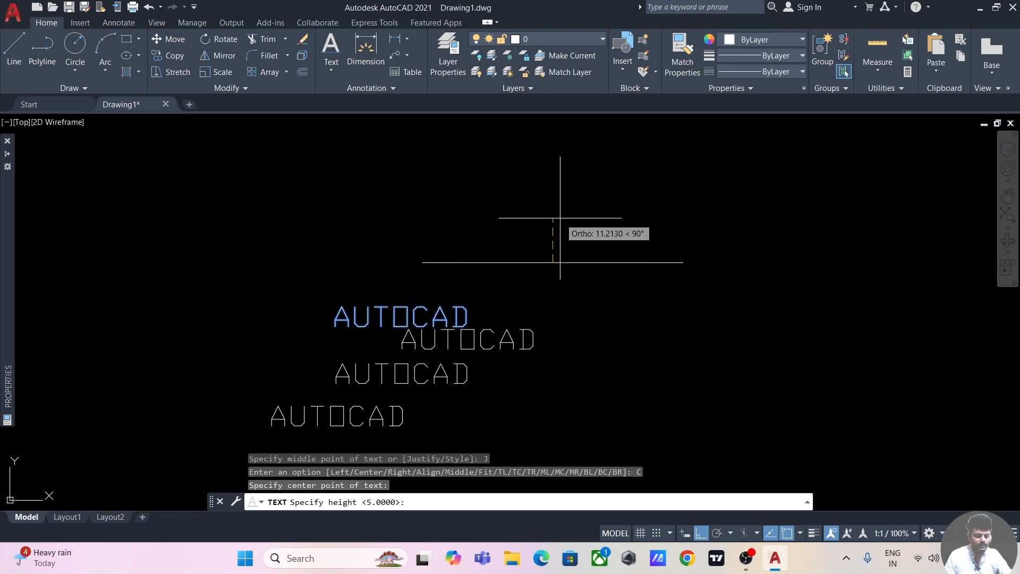
{"action": "left_click", "coordinate": [561, 219]}
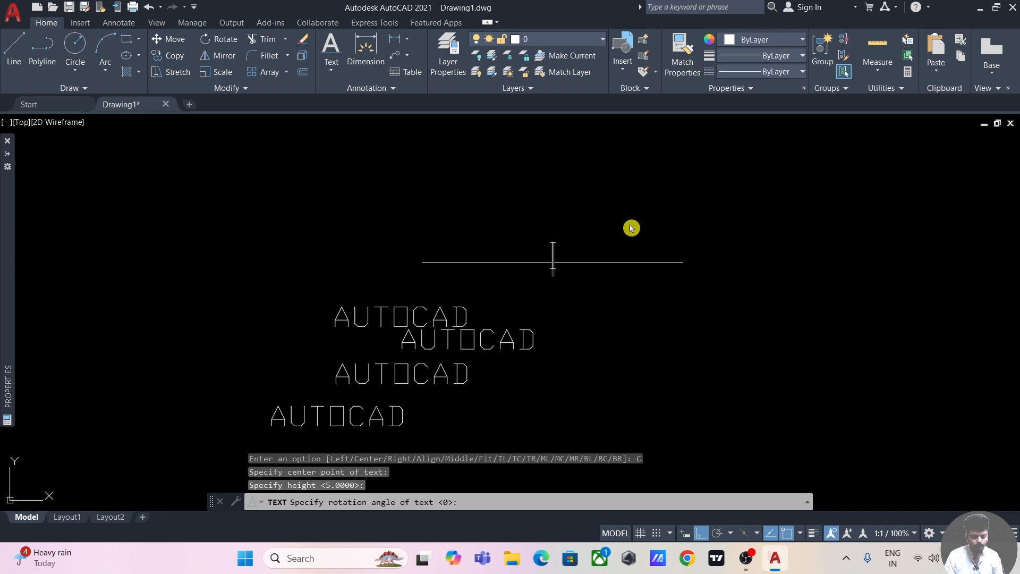
{"action": "key", "text": "BackSpace"}
{"action": "type", "text": "AUTOCAD"}
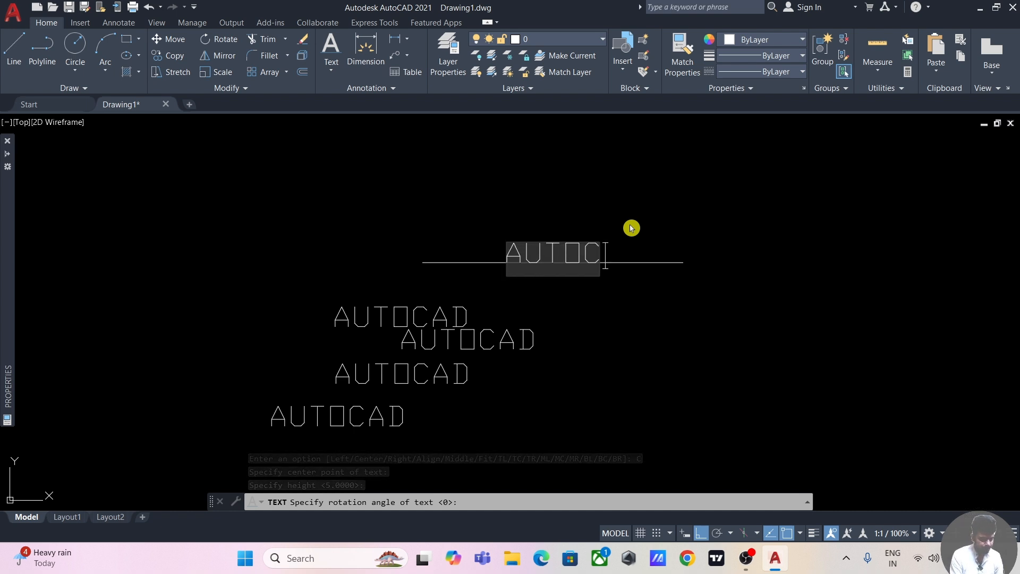
{"action": "left_click", "coordinate": [683, 208]}
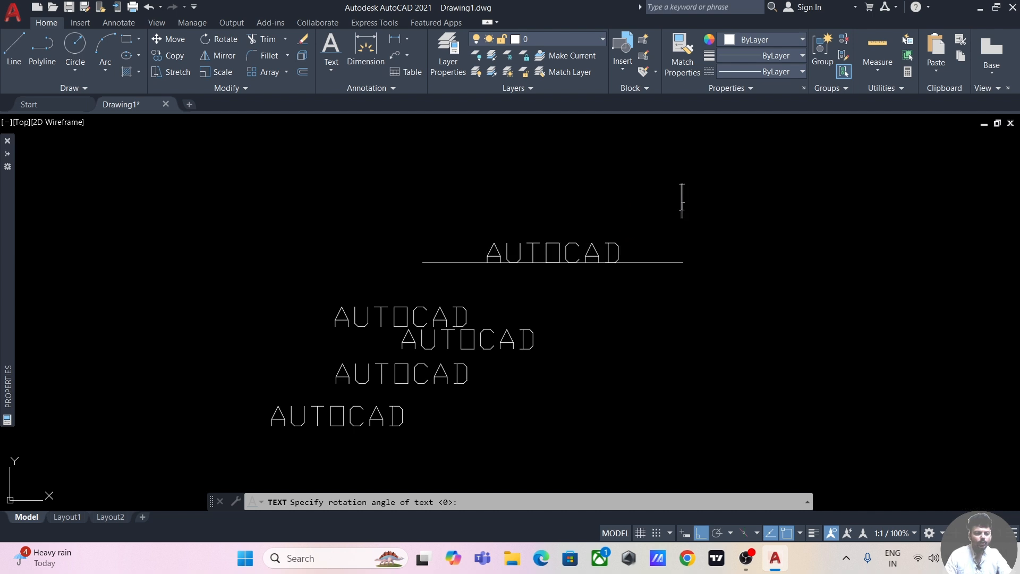
{"action": "key", "text": "Escape"}
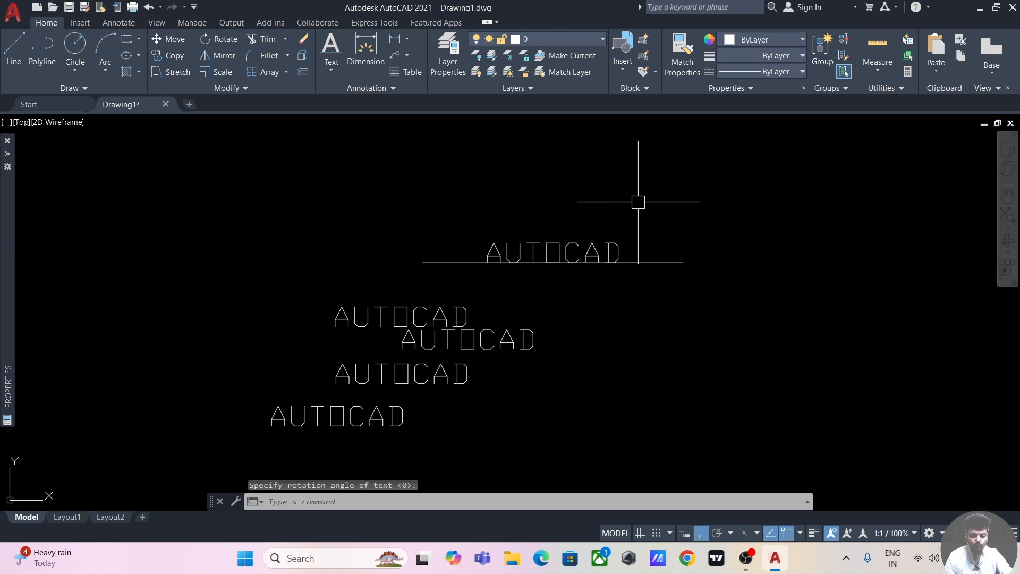
{"action": "left_click", "coordinate": [335, 70]}
{"action": "left_click", "coordinate": [381, 121]}
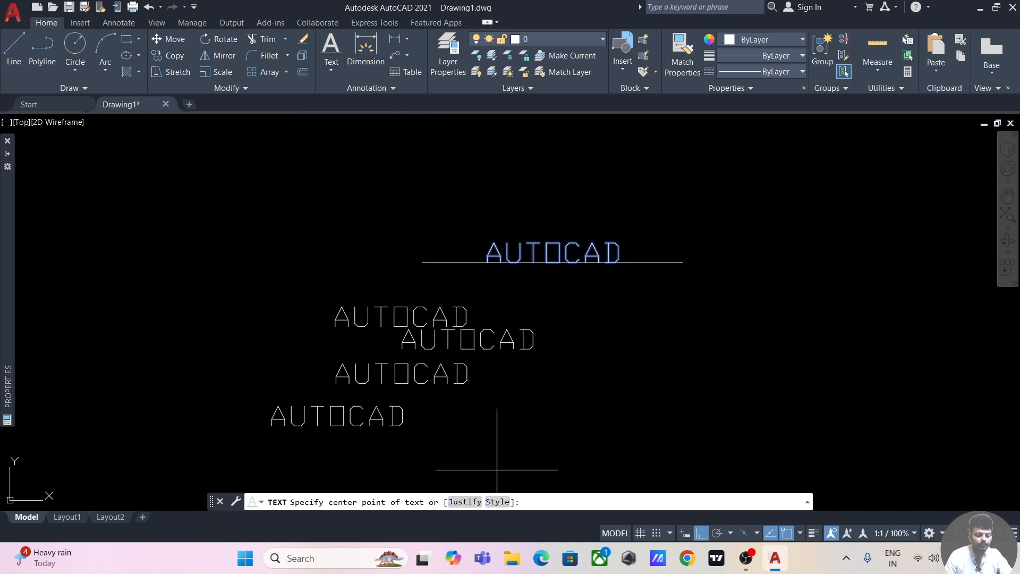
{"action": "left_click", "coordinate": [467, 502]}
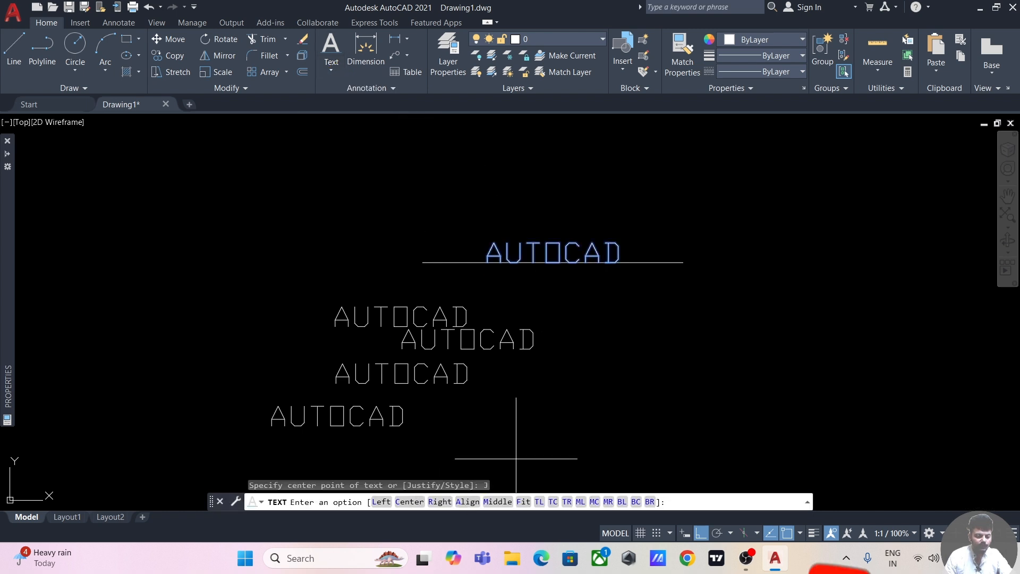
{"action": "left_click", "coordinate": [490, 503]}
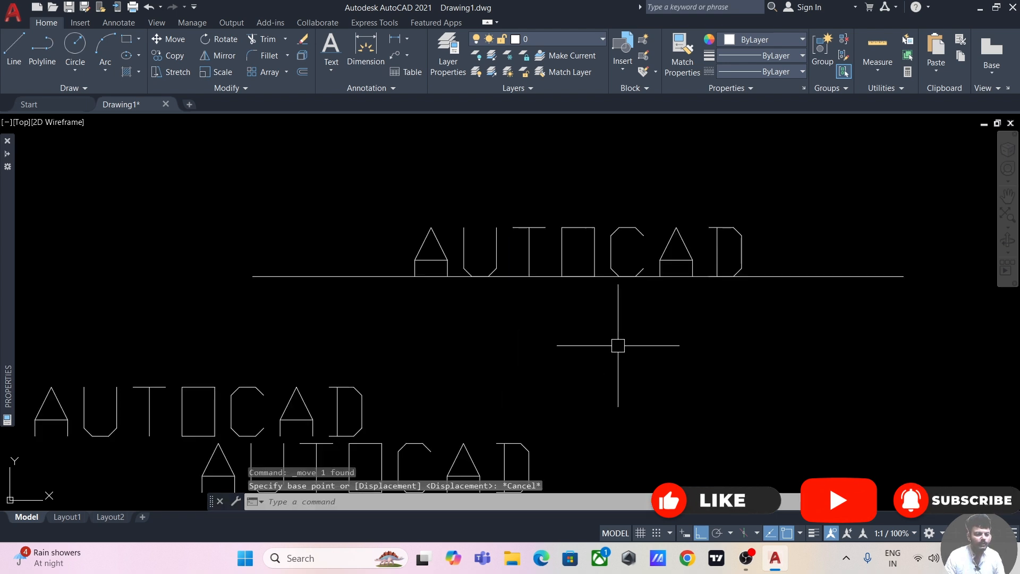
Step: Draw a second horizontal line to the right of the AUTOCAD texts, below the first line
{"action": "scroll", "coordinate": [545, 242], "scroll_direction": "down", "scroll_amount": 3}
{"action": "middle_click_drag", "start_coordinate": [545, 242], "coordinate": [503, 267]}
{"action": "left_click", "coordinate": [14, 47]}
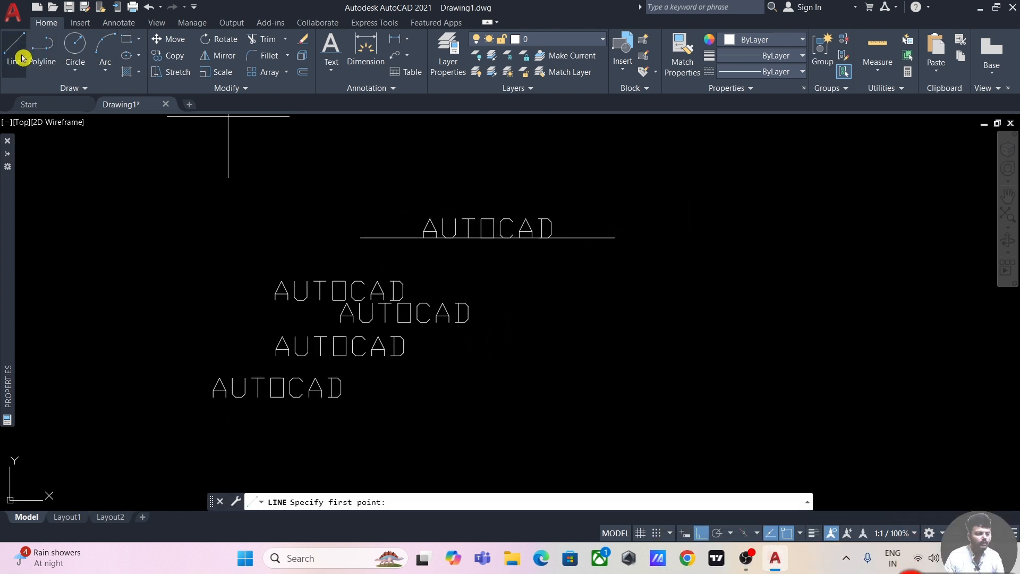
{"action": "left_click", "coordinate": [539, 308]}
{"action": "left_click", "coordinate": [787, 309]}
{"action": "key", "text": "Escape"}
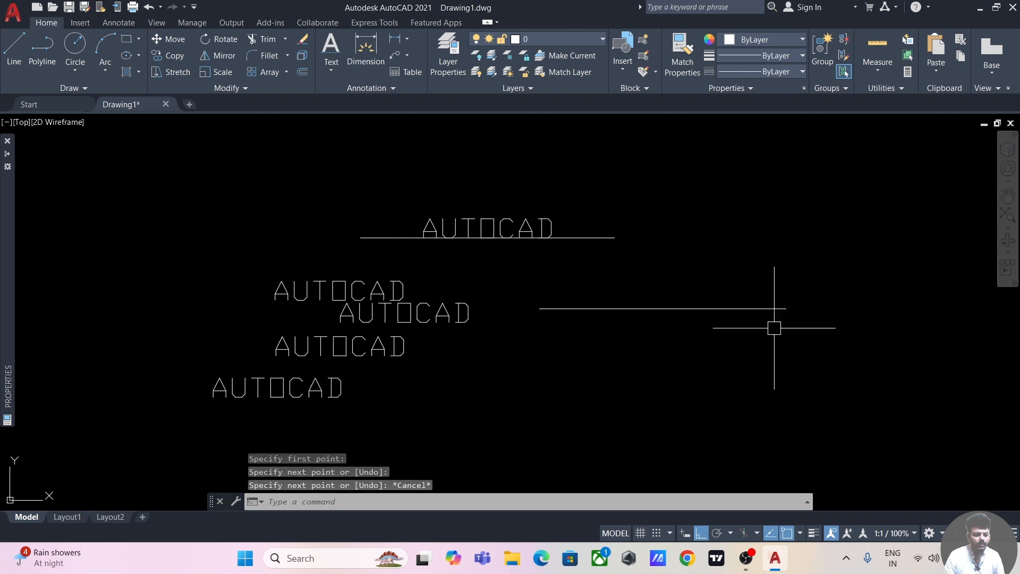
{"action": "key", "text": "Return"}
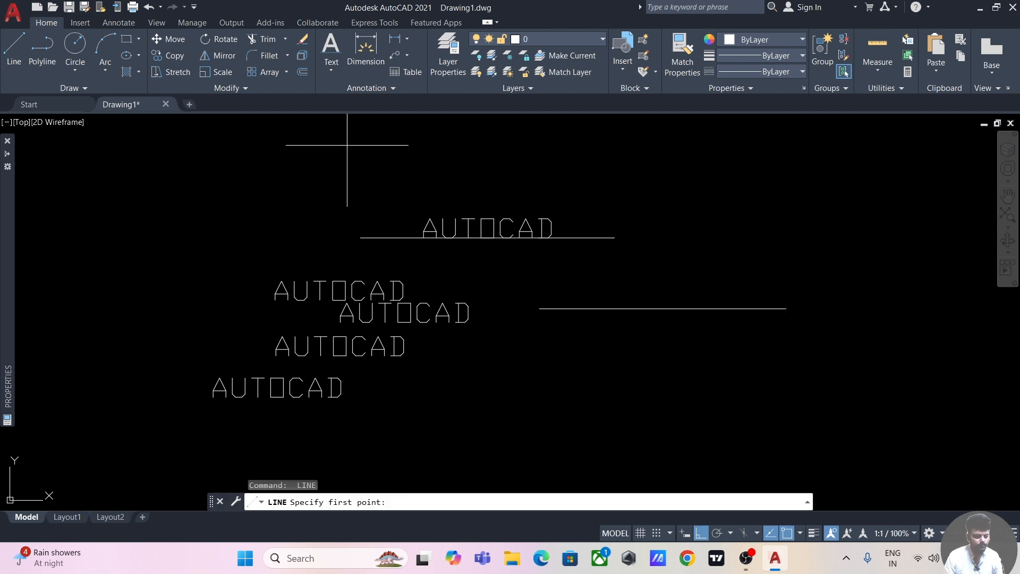
{"action": "key", "text": "Escape"}
Step: Add single-line text AUTOCAD with Middle justification at the second line's midpoint, height 5 and rotation 0
{"action": "left_click", "coordinate": [333, 72]}
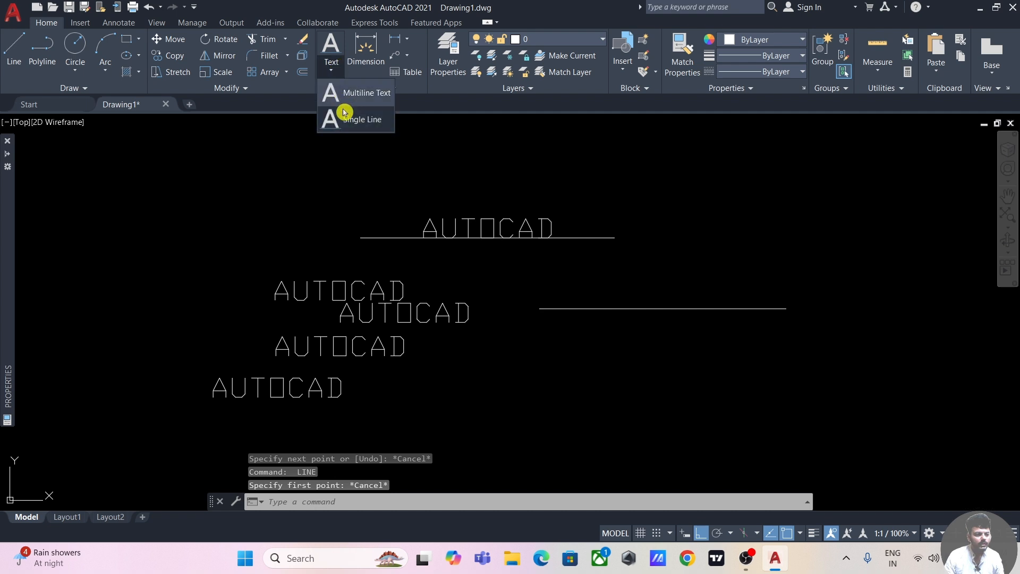
{"action": "left_click", "coordinate": [355, 119]}
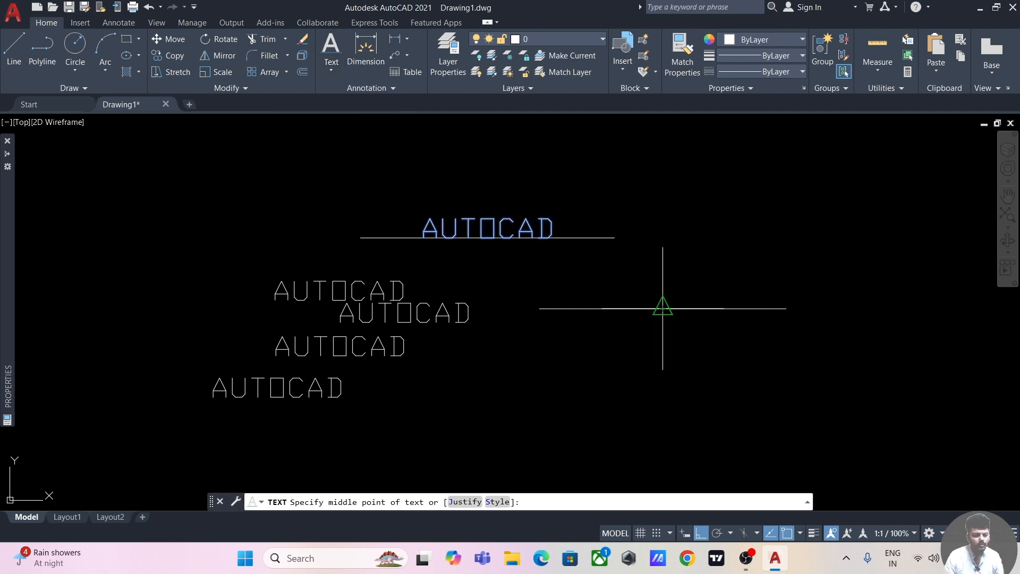
{"action": "left_click", "coordinate": [460, 502]}
{"action": "left_click", "coordinate": [501, 503]}
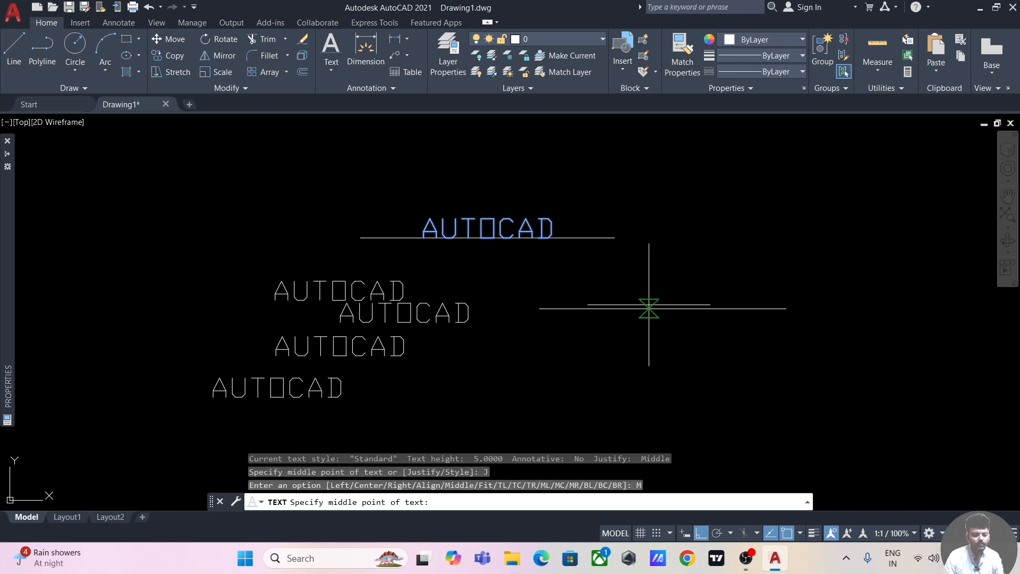
{"action": "left_click", "coordinate": [663, 307]}
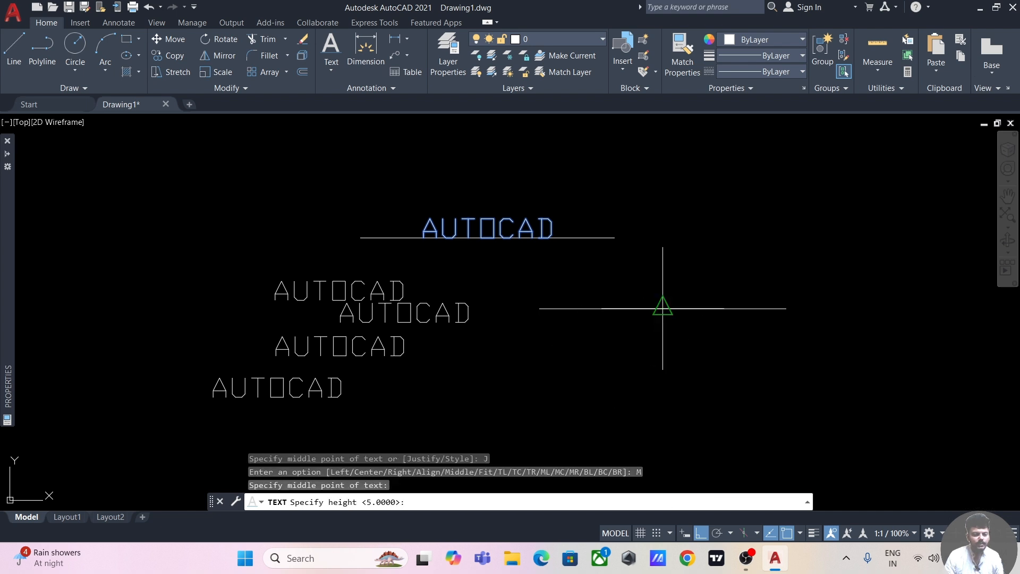
{"action": "left_click", "coordinate": [670, 263]}
{"action": "key", "text": "Return"}
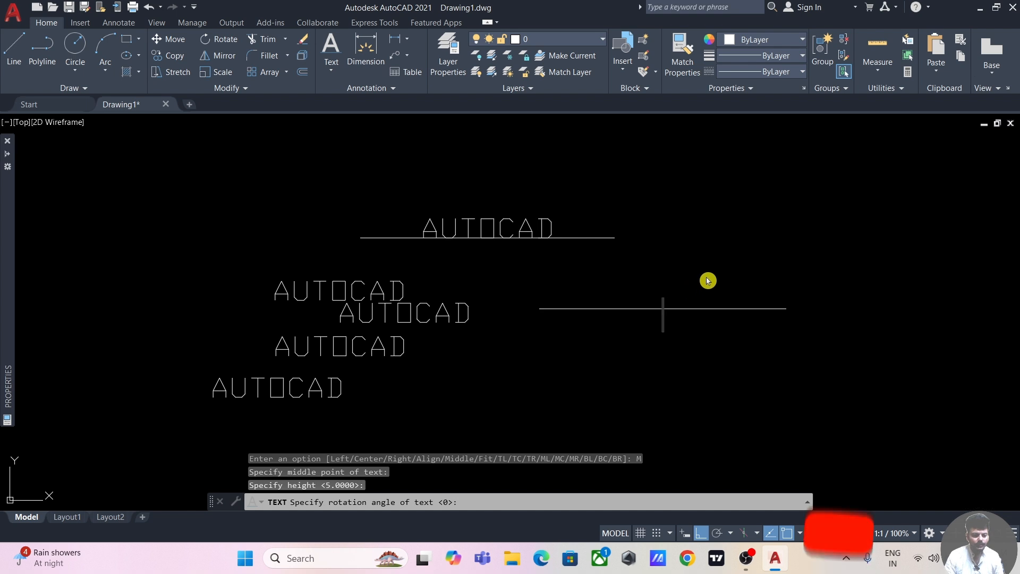
{"action": "type", "text": "AUTOCAD"}
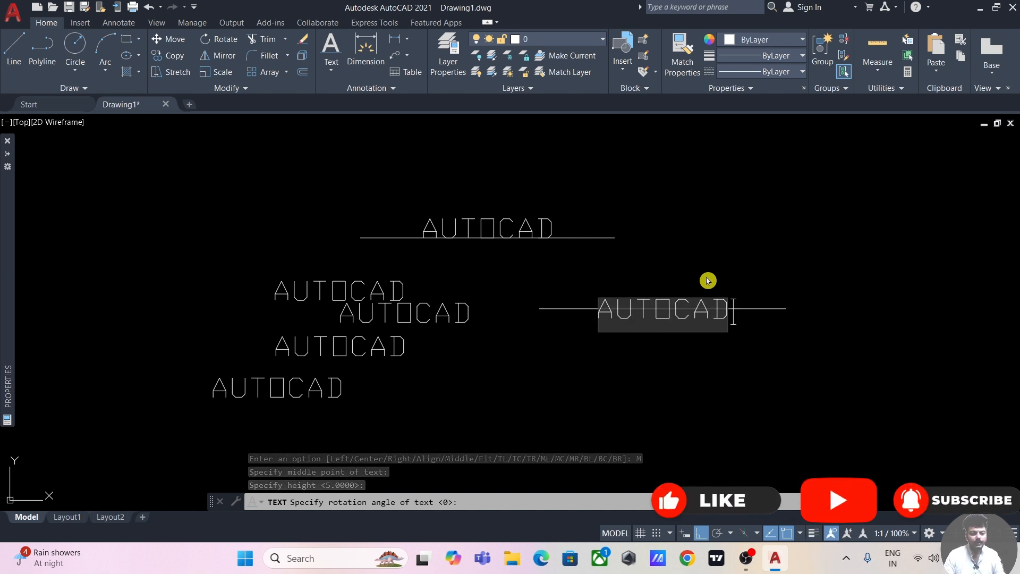
{"action": "left_click", "coordinate": [770, 350]}
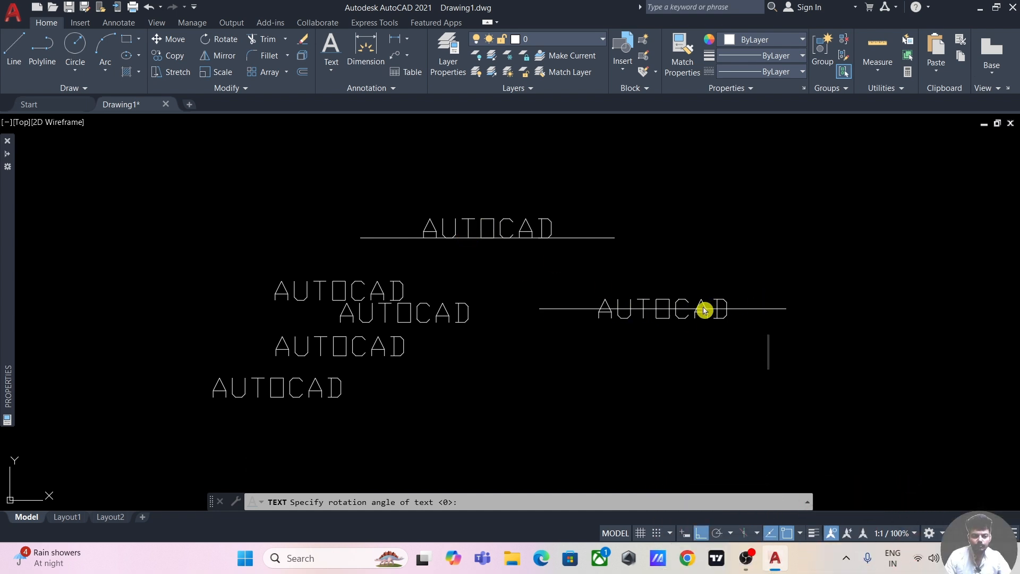
{"action": "key", "text": "Escape"}
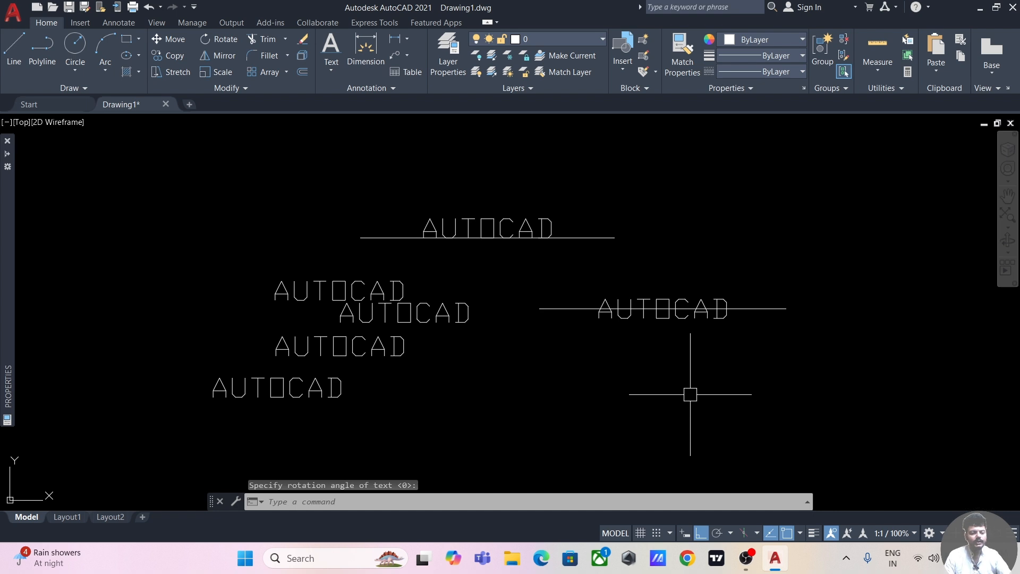
{"action": "left_click", "coordinate": [332, 68]}
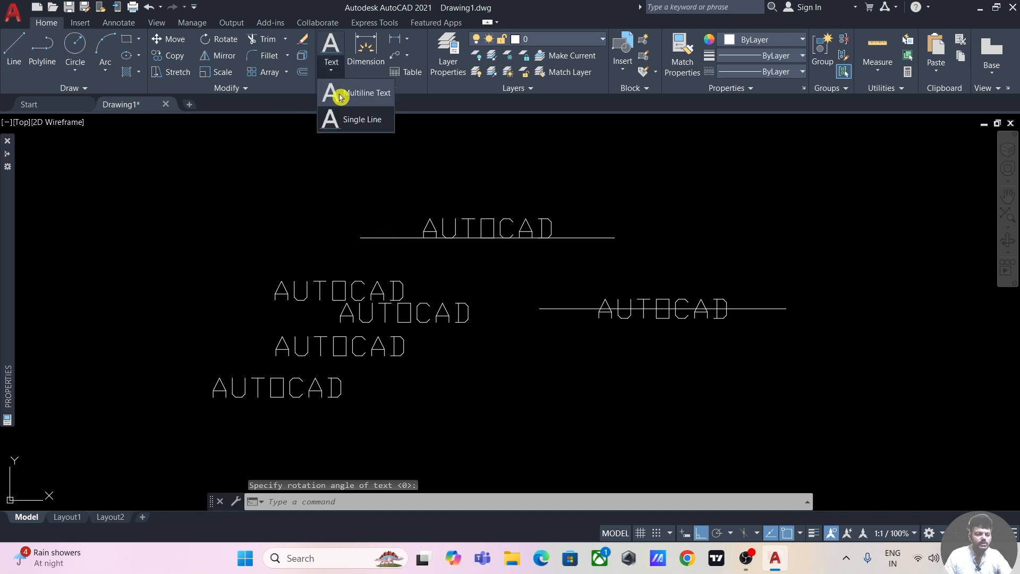
{"action": "left_click", "coordinate": [370, 122]}
{"action": "left_click", "coordinate": [466, 502]}
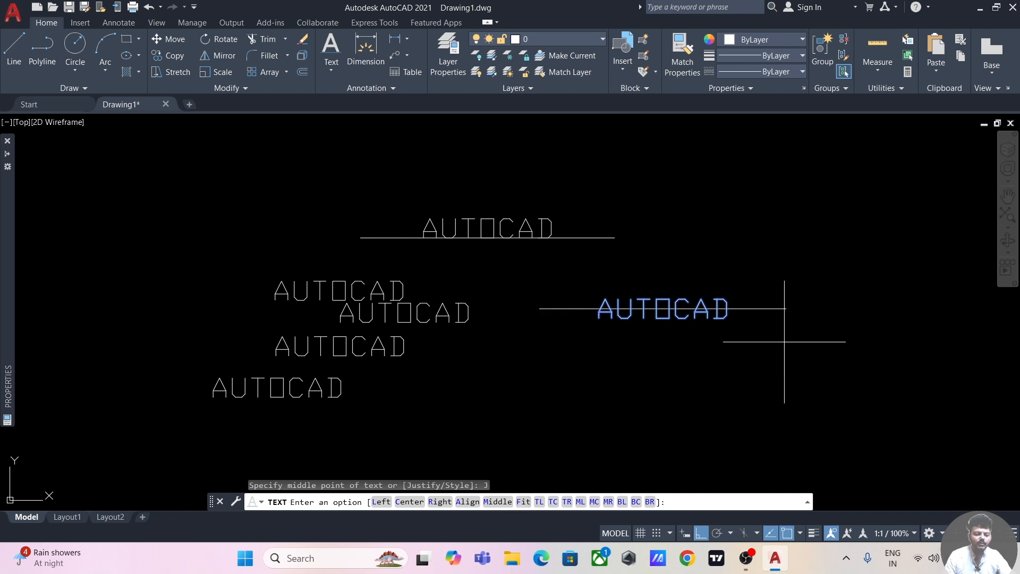
{"action": "middle_click_drag", "start_coordinate": [820, 398], "coordinate": [781, 319]}
{"action": "key", "text": "Escape"}
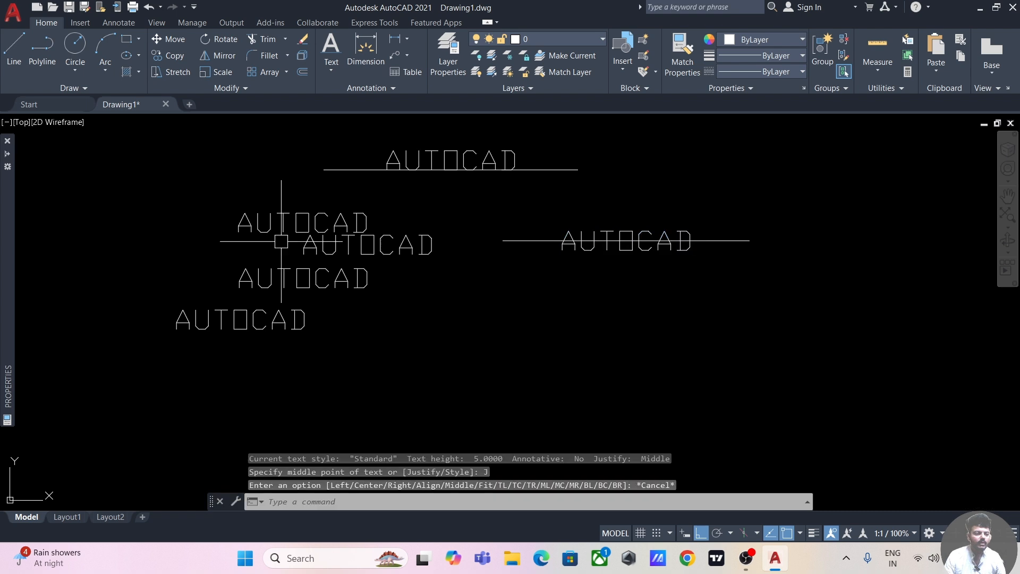
Step: Draw a third horizontal line below the line that carries the middle-justified text
{"action": "left_click", "coordinate": [14, 48]}
{"action": "left_click", "coordinate": [562, 345]}
{"action": "left_click", "coordinate": [782, 347]}
{"action": "key", "text": "Escape"}
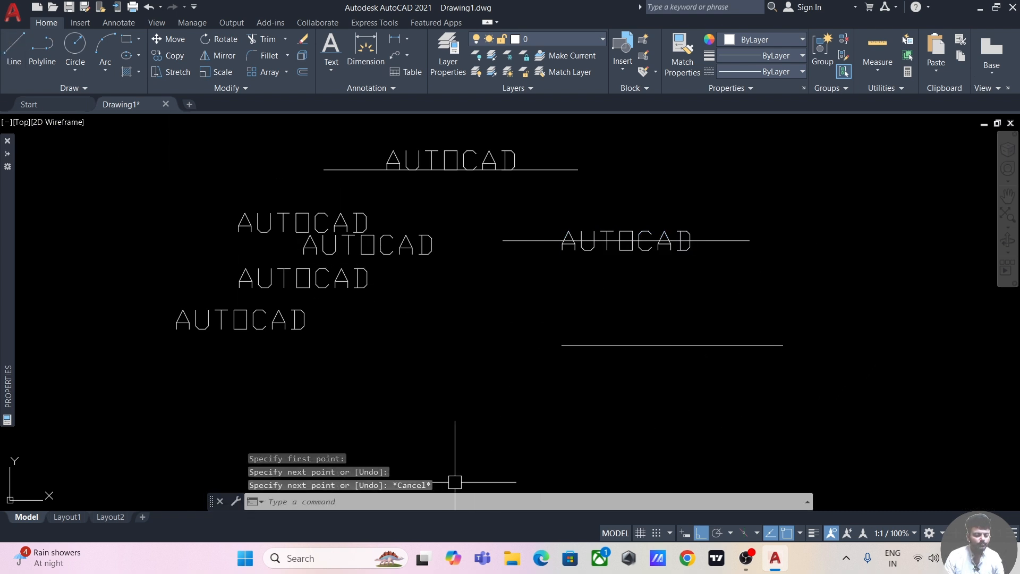
{"action": "left_click", "coordinate": [331, 67]}
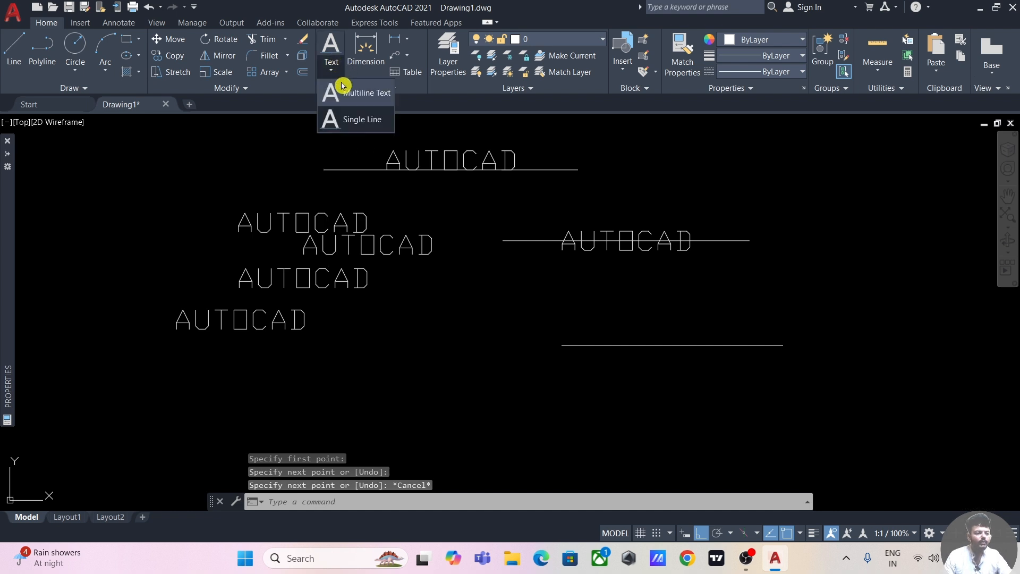
{"action": "left_click", "coordinate": [350, 124]}
{"action": "left_click", "coordinate": [562, 345]}
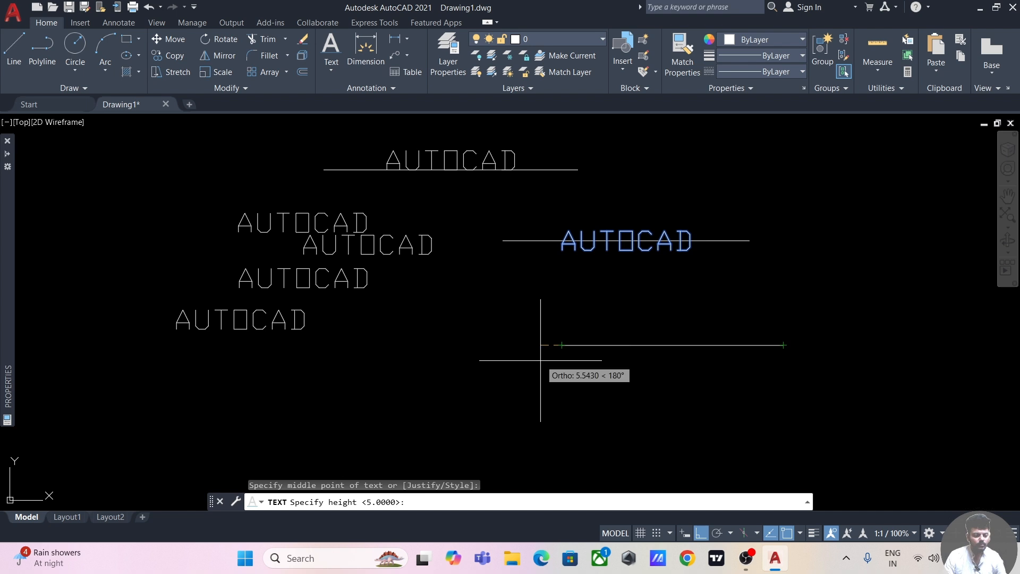
{"action": "key", "text": "Escape"}
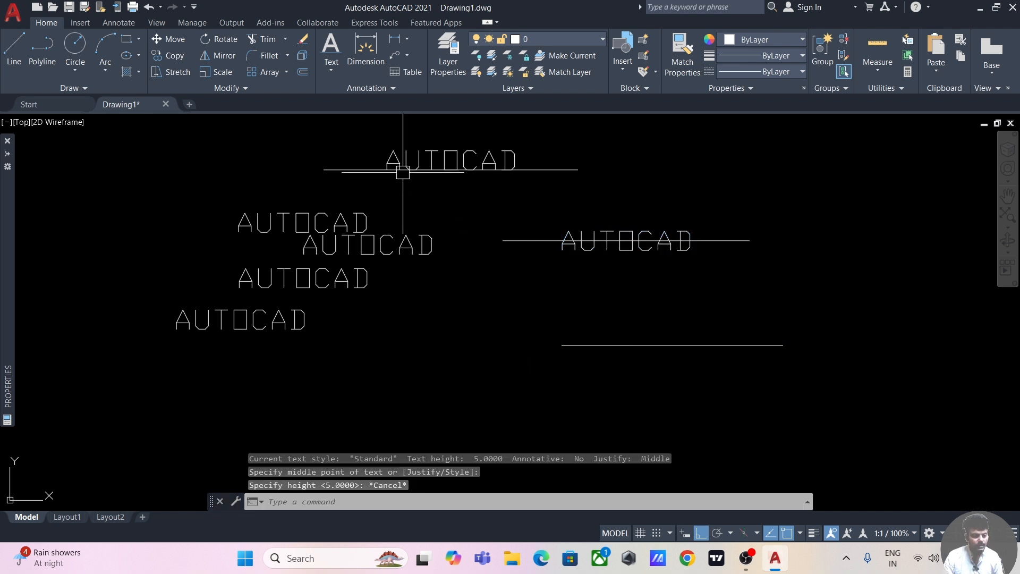
Step: Add single-line text AUTOCAD with Fit justification between the third horizontal line's two endpoints, height 5
{"action": "left_click", "coordinate": [332, 68]}
{"action": "left_click", "coordinate": [351, 120]}
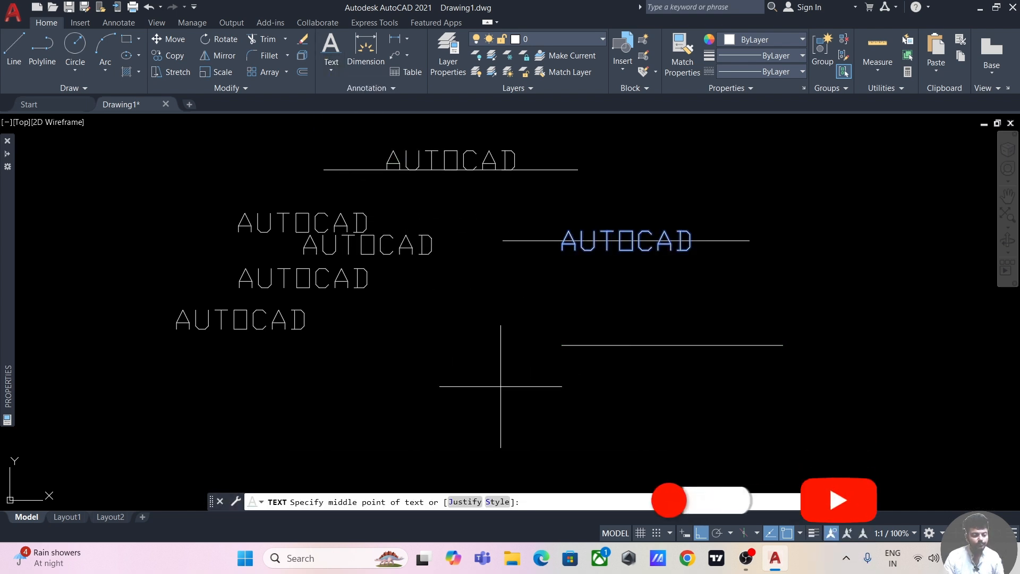
{"action": "type", "text": "J"}
{"action": "key", "text": "Return"}
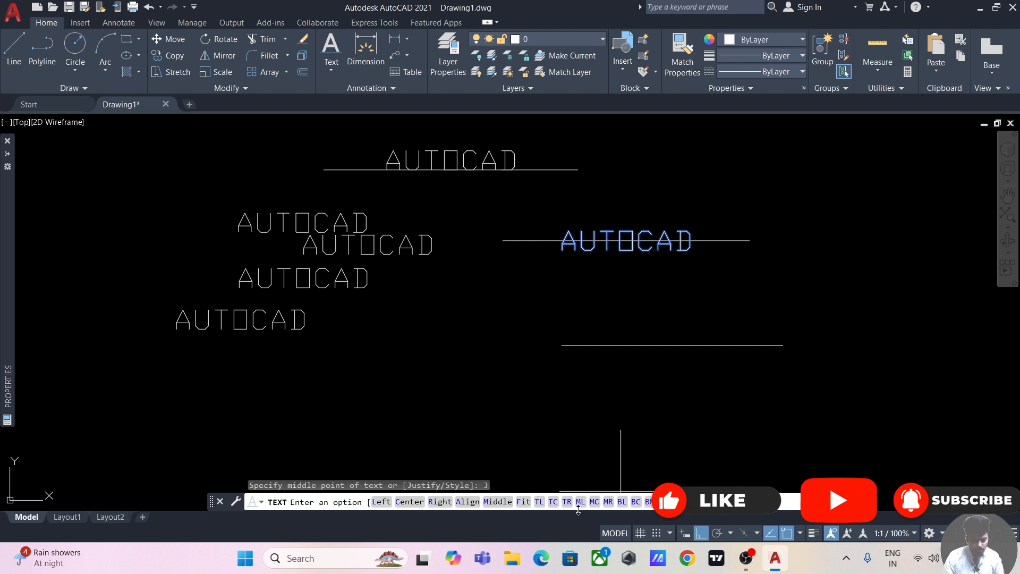
{"action": "left_click", "coordinate": [523, 502]}
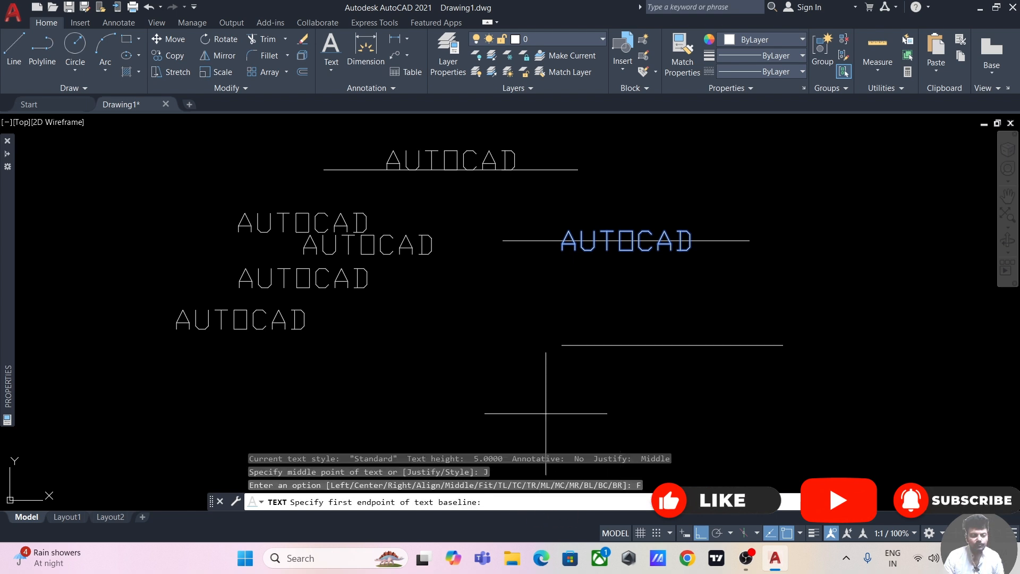
{"action": "left_click", "coordinate": [561, 346]}
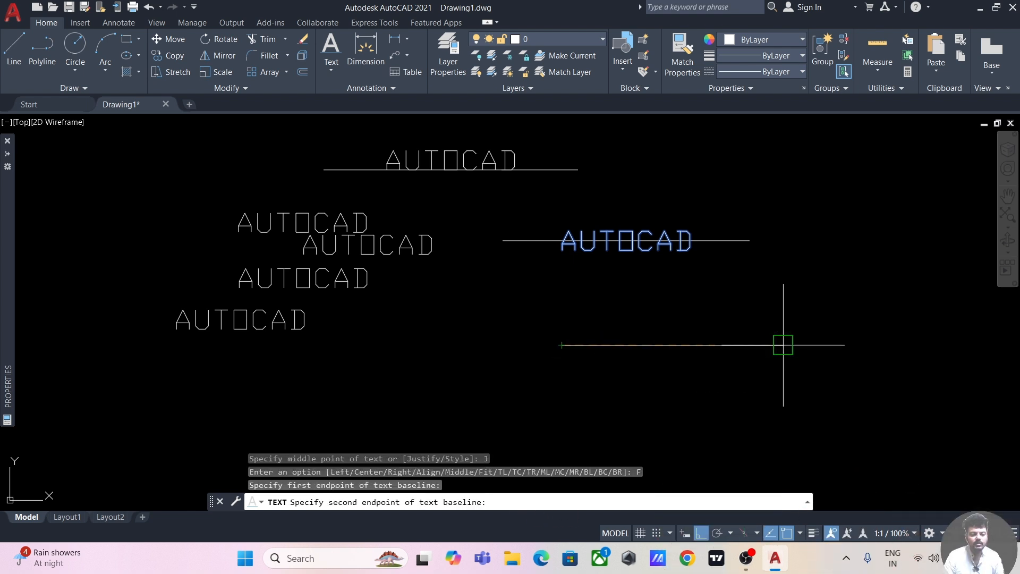
{"action": "left_click", "coordinate": [783, 345]}
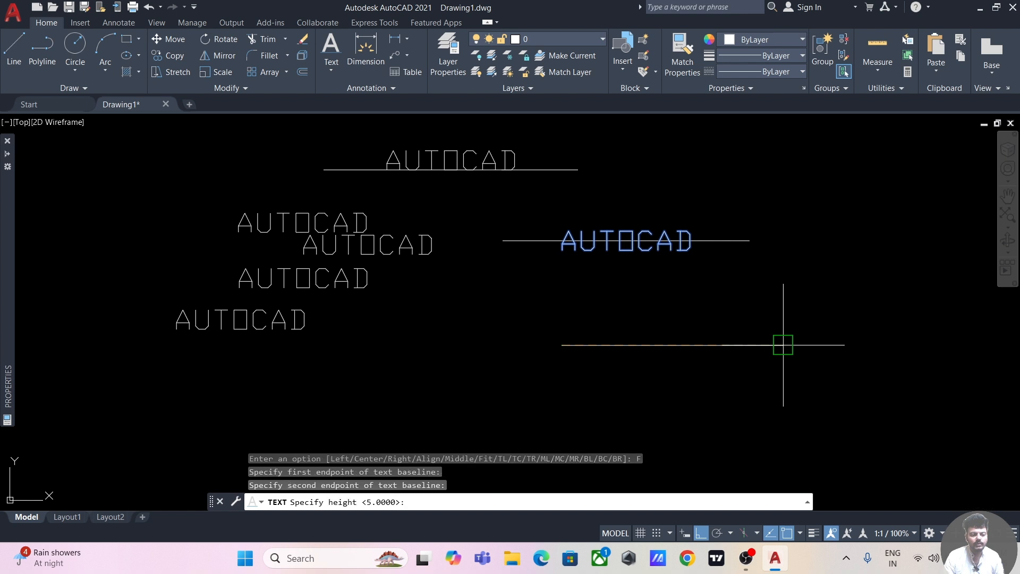
{"action": "left_click", "coordinate": [696, 329]}
{"action": "type", "text": "AUTOC"}
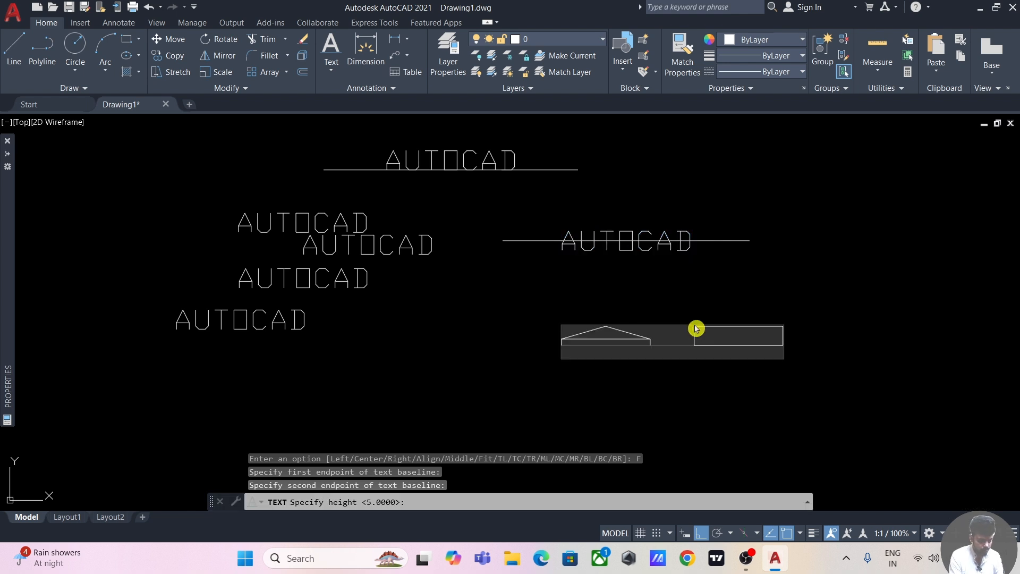
{"action": "type", "text": "AD"}
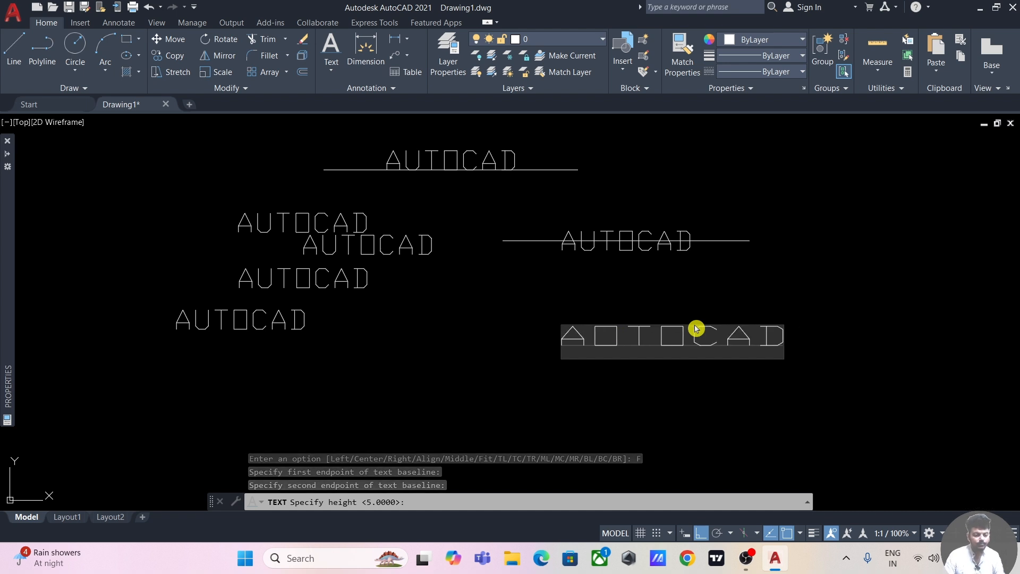
{"action": "left_click", "coordinate": [839, 288]}
{"action": "key", "text": "Escape"}
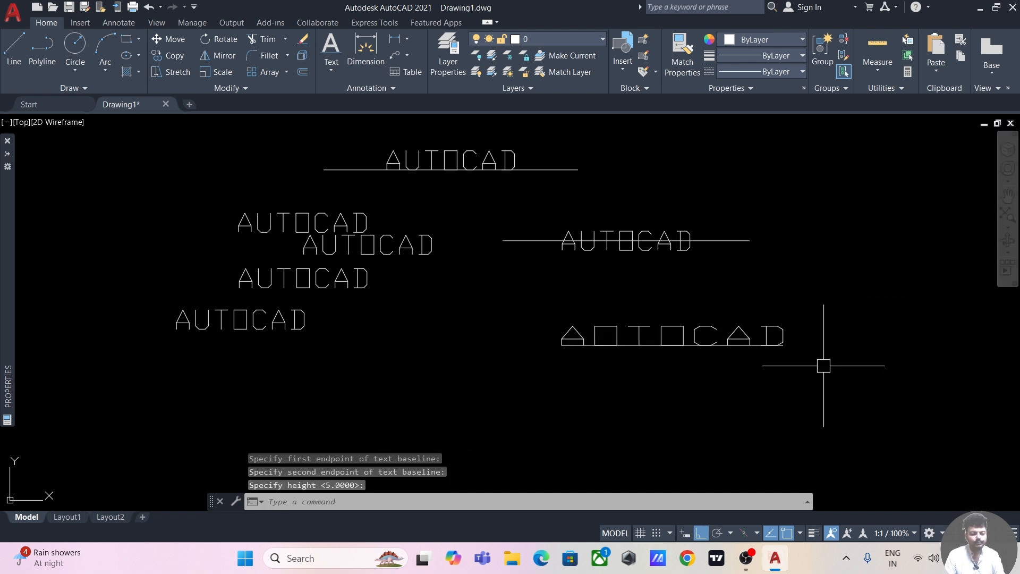
Step: Create a multiline text box in the empty area right of the existing texts and enlarge it for several lines
{"action": "scroll", "coordinate": [792, 403], "scroll_direction": "up", "scroll_amount": 2}
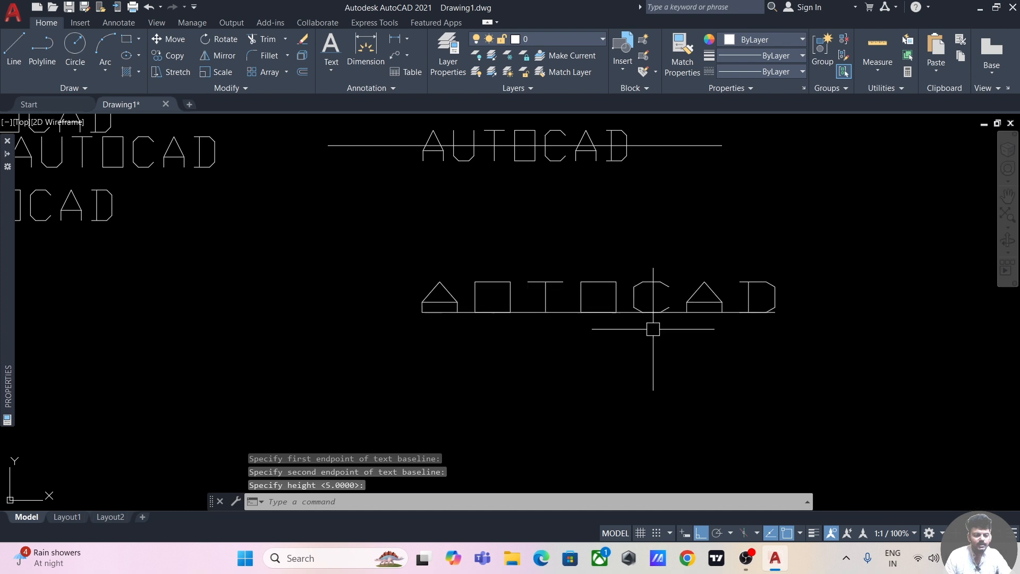
{"action": "scroll", "coordinate": [793, 303], "scroll_direction": "down", "scroll_amount": 5}
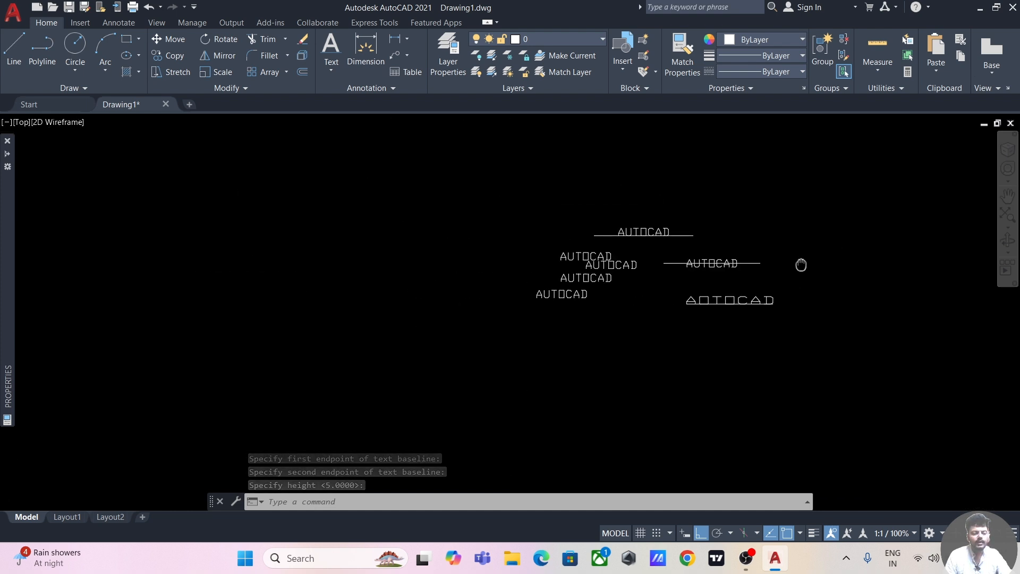
{"action": "middle_click_drag", "start_coordinate": [802, 223], "coordinate": [744, 248]}
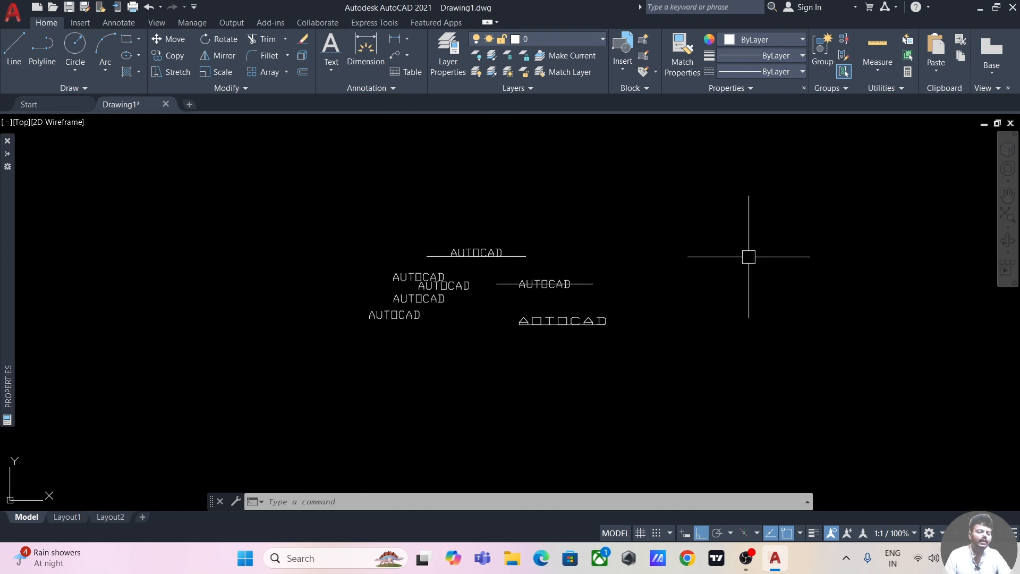
{"action": "middle_click_drag", "start_coordinate": [601, 249], "coordinate": [659, 250]}
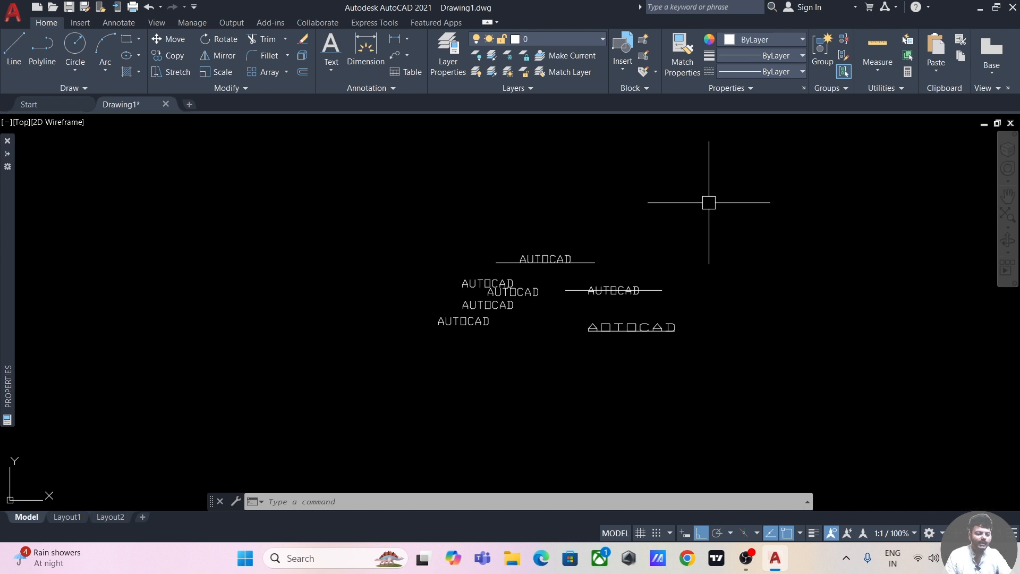
{"action": "middle_click_drag", "start_coordinate": [797, 241], "coordinate": [558, 234]}
{"action": "middle_click_drag", "start_coordinate": [712, 242], "coordinate": [610, 264]}
{"action": "type", "text": "MT"}
{"action": "key", "text": "Return"}
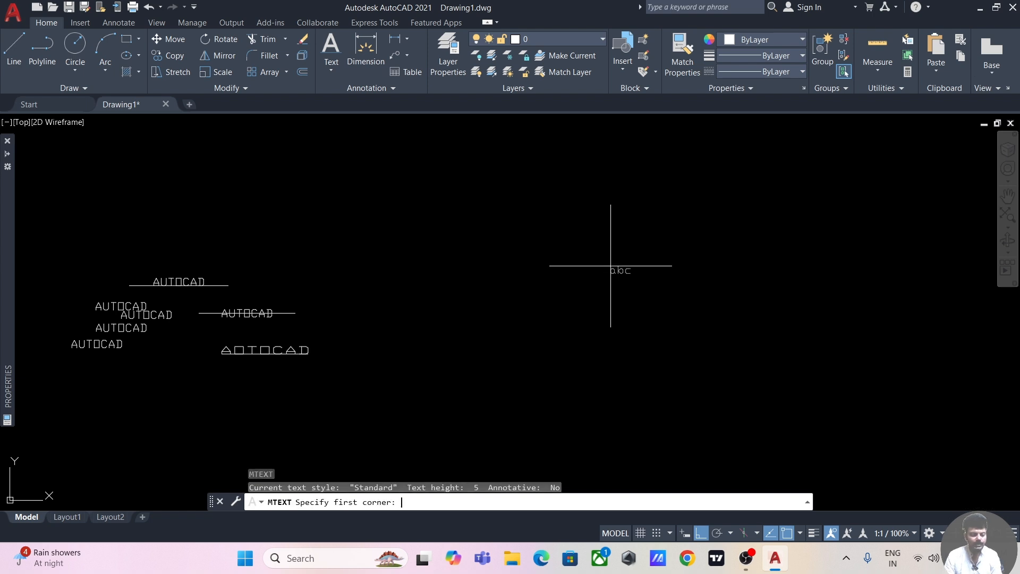
{"action": "left_click", "coordinate": [338, 65]}
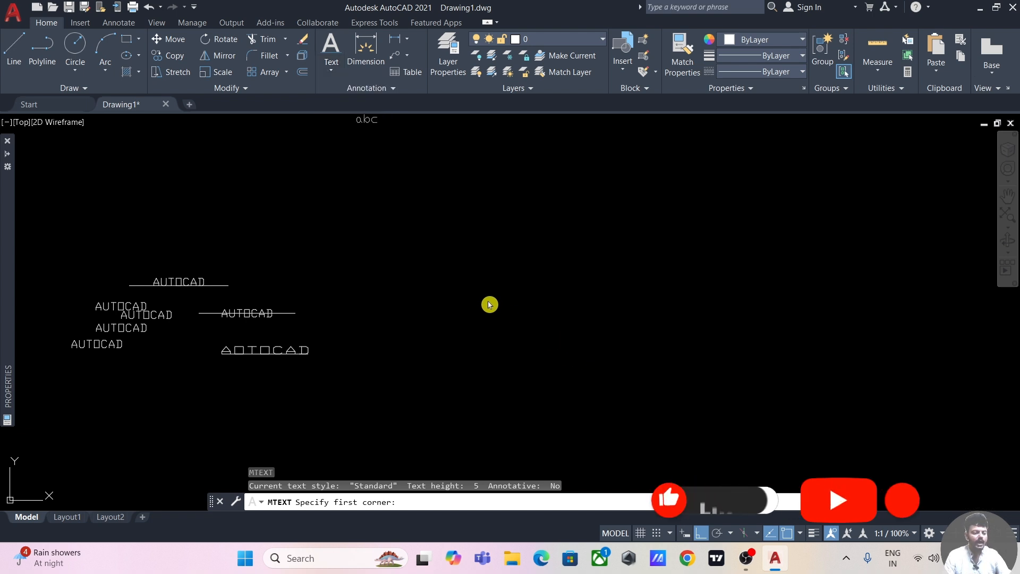
{"action": "left_click", "coordinate": [425, 244]}
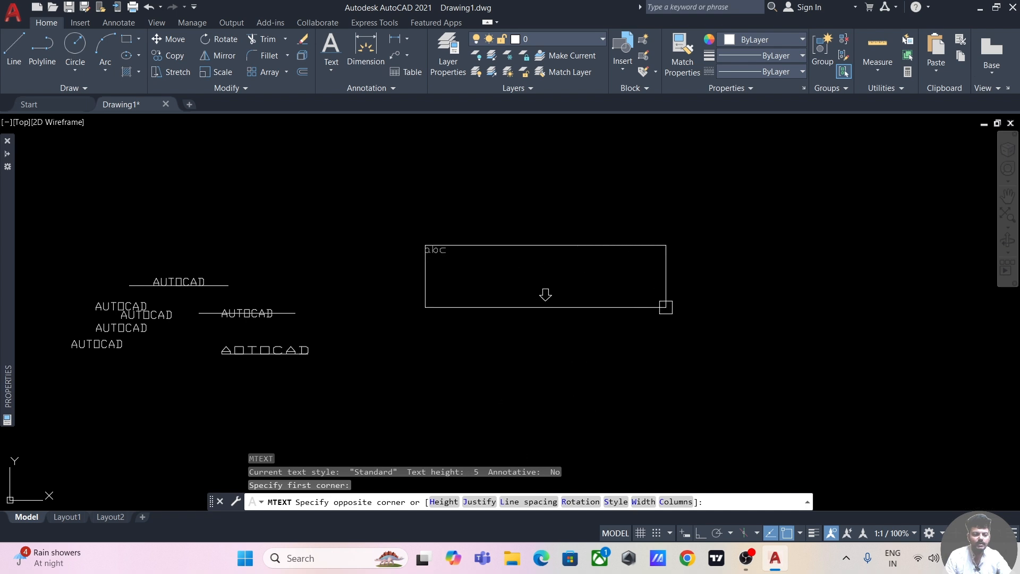
{"action": "left_click", "coordinate": [665, 307]}
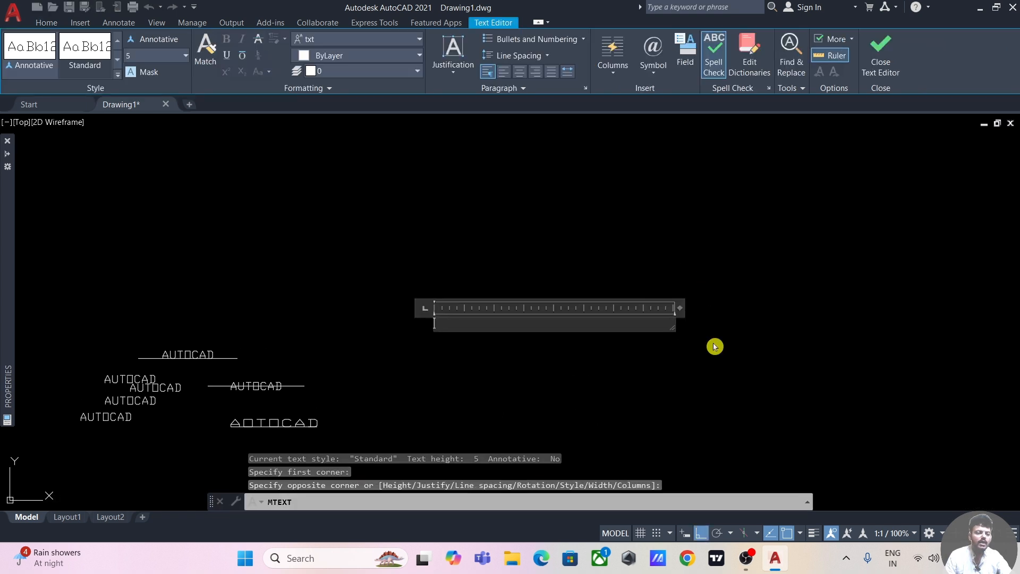
{"action": "scroll", "coordinate": [565, 369], "scroll_direction": "up", "scroll_amount": 3}
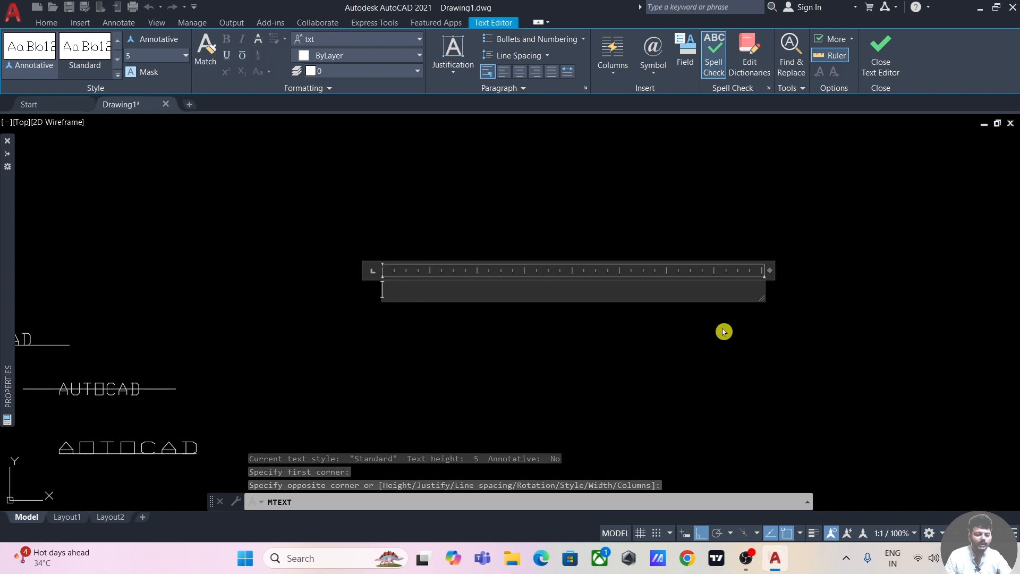
{"action": "left_click_drag", "start_coordinate": [761, 303], "coordinate": [811, 439]}
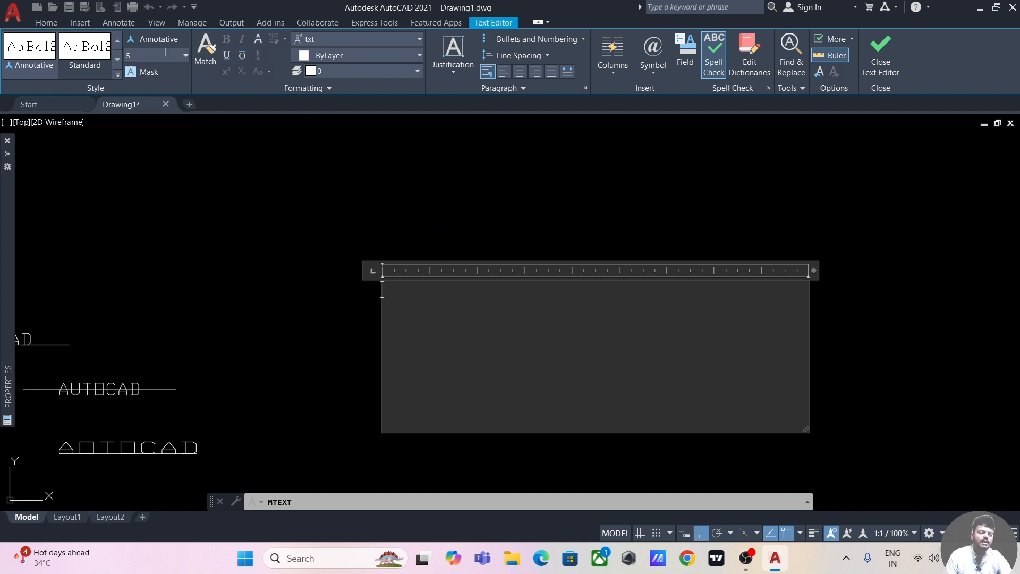
Step: Set the multiline text height to 10 and enter AUTOCAD on the first line
{"action": "left_click", "coordinate": [126, 57]}
{"action": "type", "text": "5"}
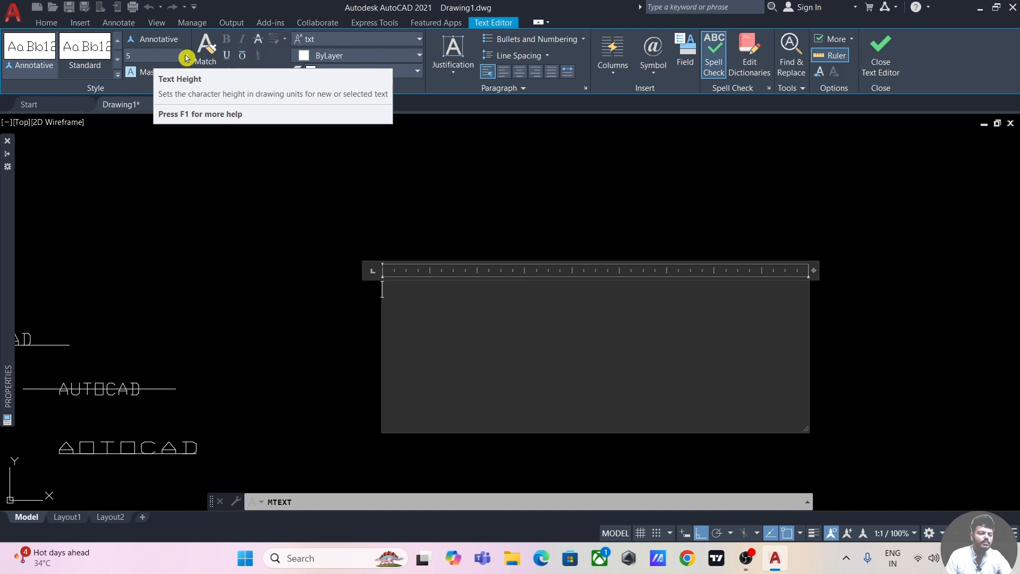
{"action": "left_click", "coordinate": [186, 56]}
{"action": "left_click", "coordinate": [144, 116]}
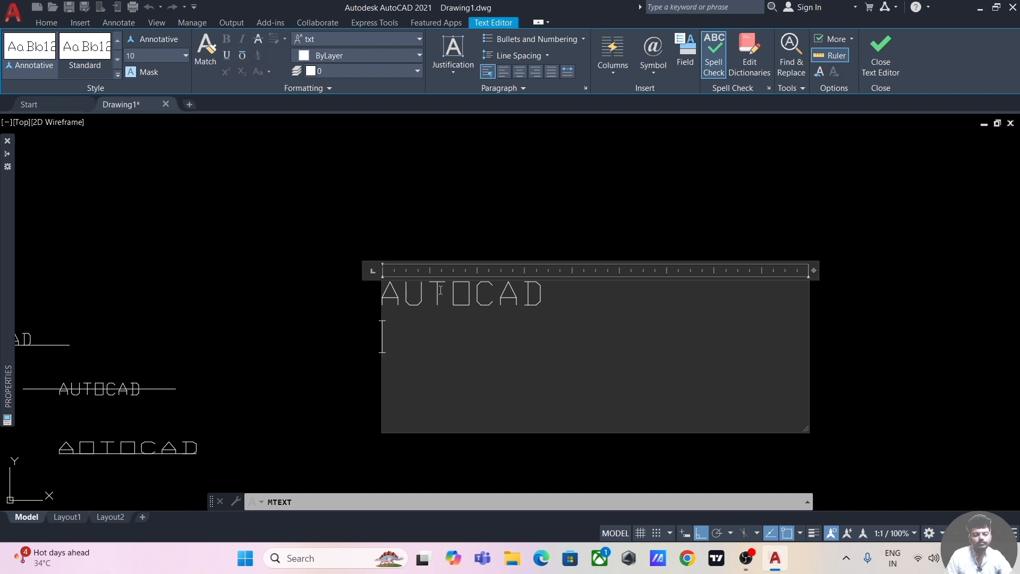
Step: Set the text height to 5 and the font to Times New Roman, and enter AUTOCAD on the second line
{"action": "left_click", "coordinate": [185, 55]}
{"action": "left_click", "coordinate": [159, 108]}
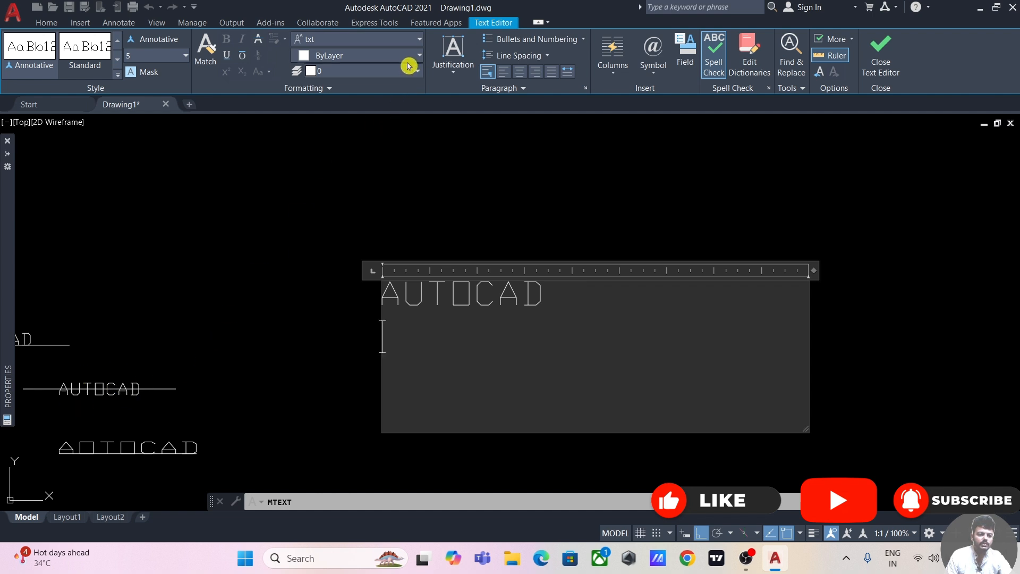
{"action": "left_click", "coordinate": [420, 43]}
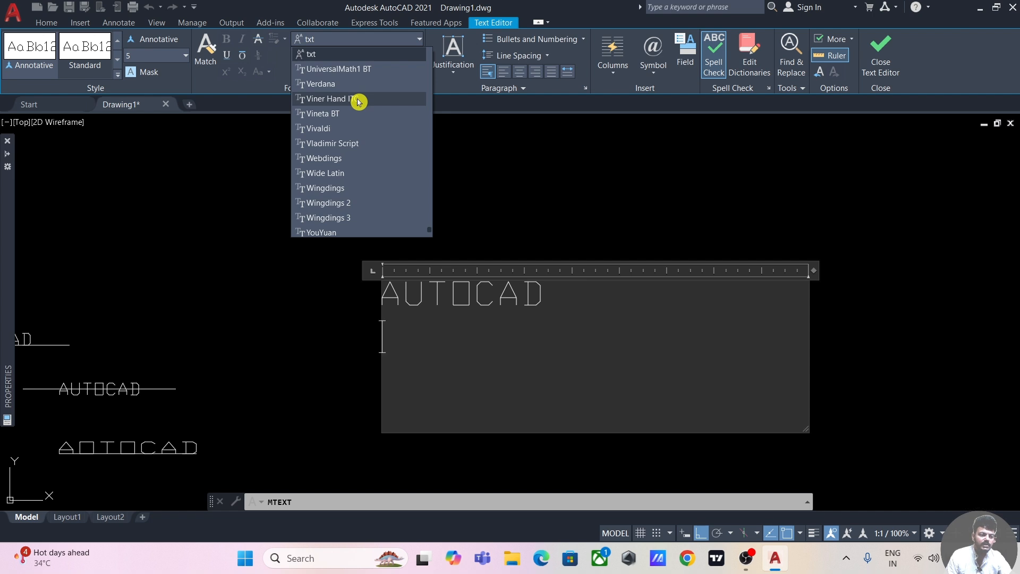
{"action": "scroll", "coordinate": [357, 102], "scroll_direction": "up", "scroll_amount": 5}
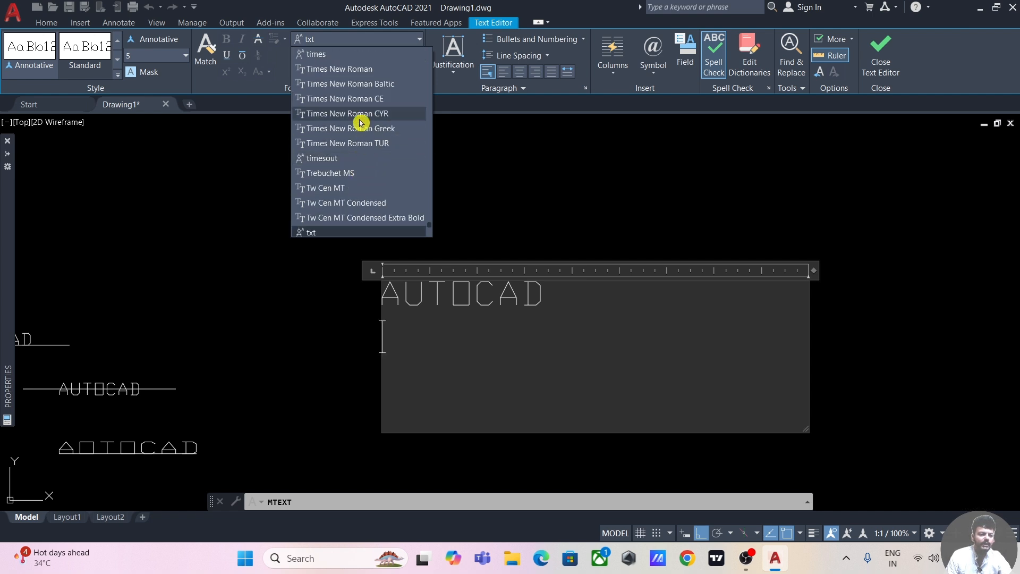
{"action": "left_click", "coordinate": [349, 70]}
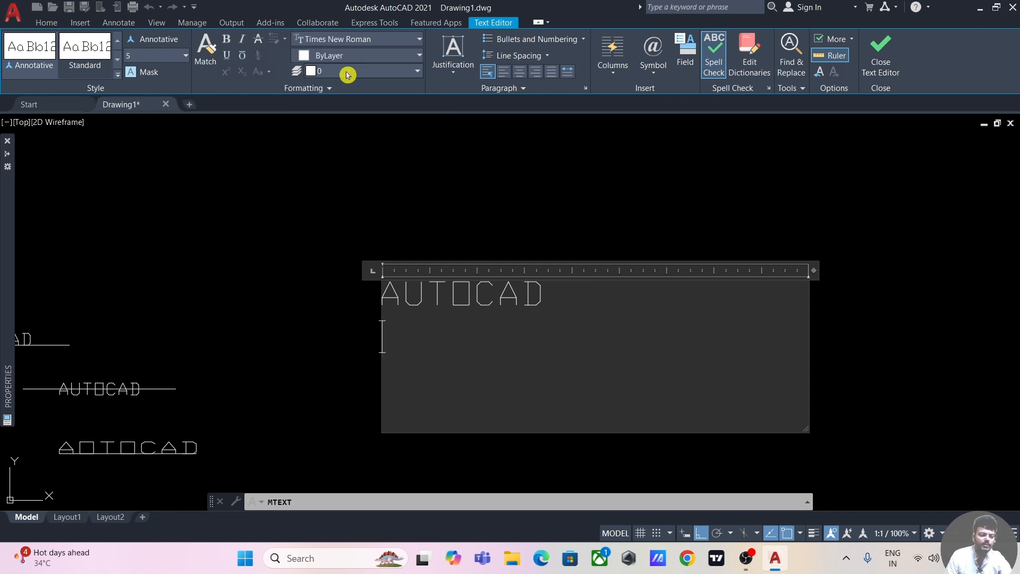
{"action": "type", "text": "AUTOCAD"}
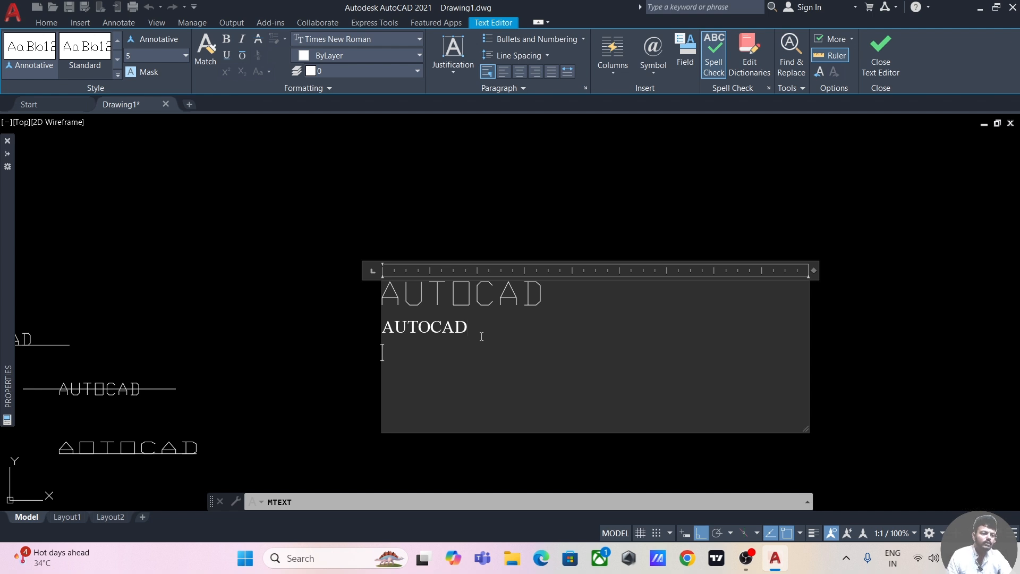
Step: Enter AUTOCAD in bold on the third line, followed by AUTOCAD in bold italic
{"action": "left_click", "coordinate": [228, 39]}
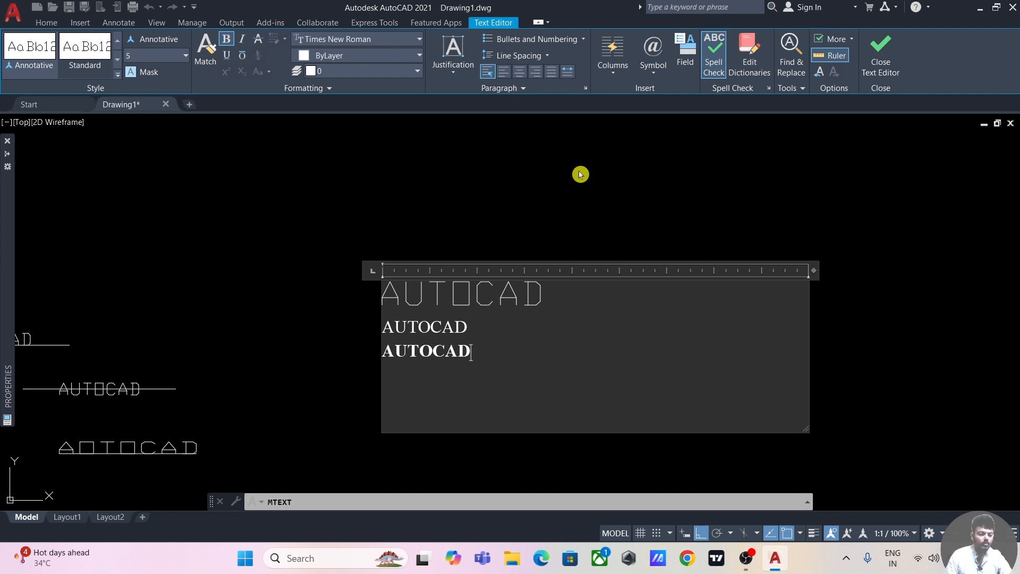
{"action": "left_click", "coordinate": [242, 39]}
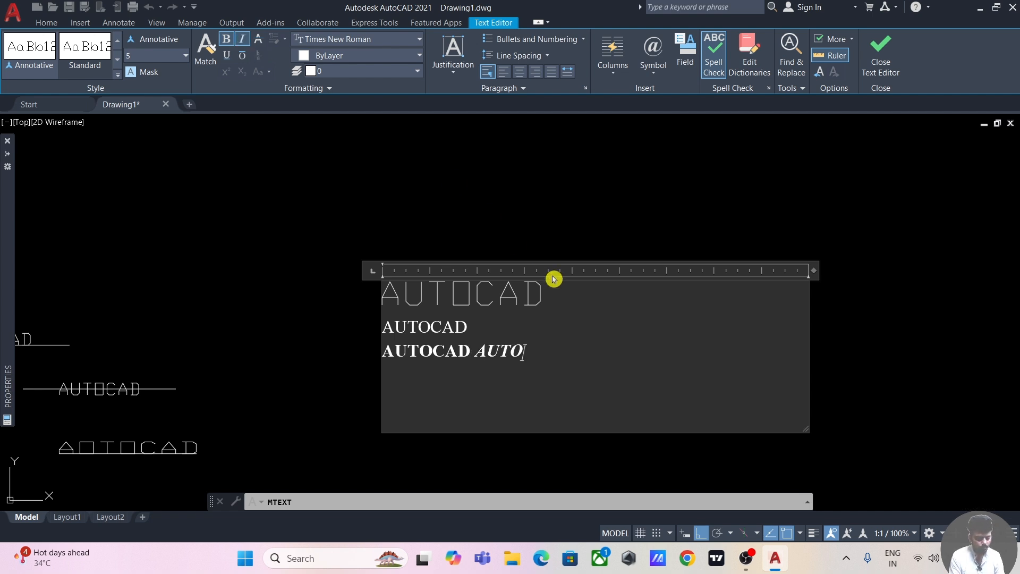
{"action": "type", "text": "CAD"}
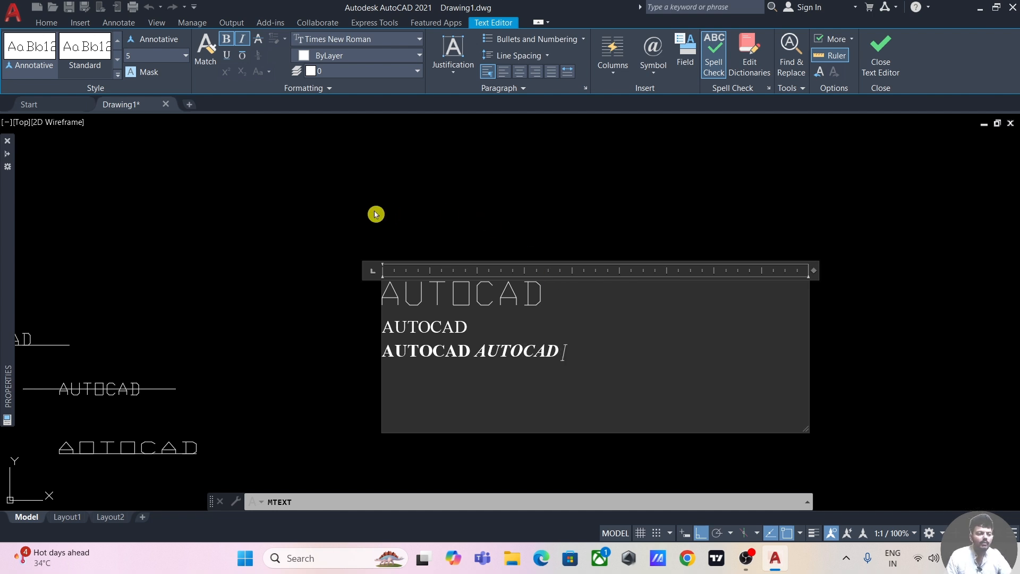
Step: Turn italic off and add an underlined bold AUTOCAD at the end of the third line
{"action": "left_click", "coordinate": [243, 42]}
{"action": "left_click", "coordinate": [227, 55]}
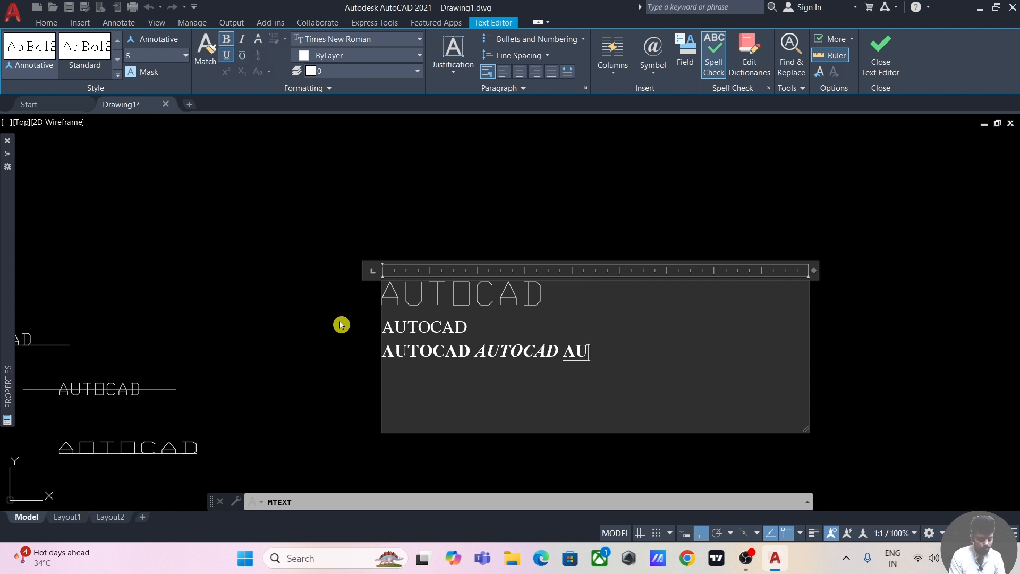
{"action": "type", "text": "CAD"}
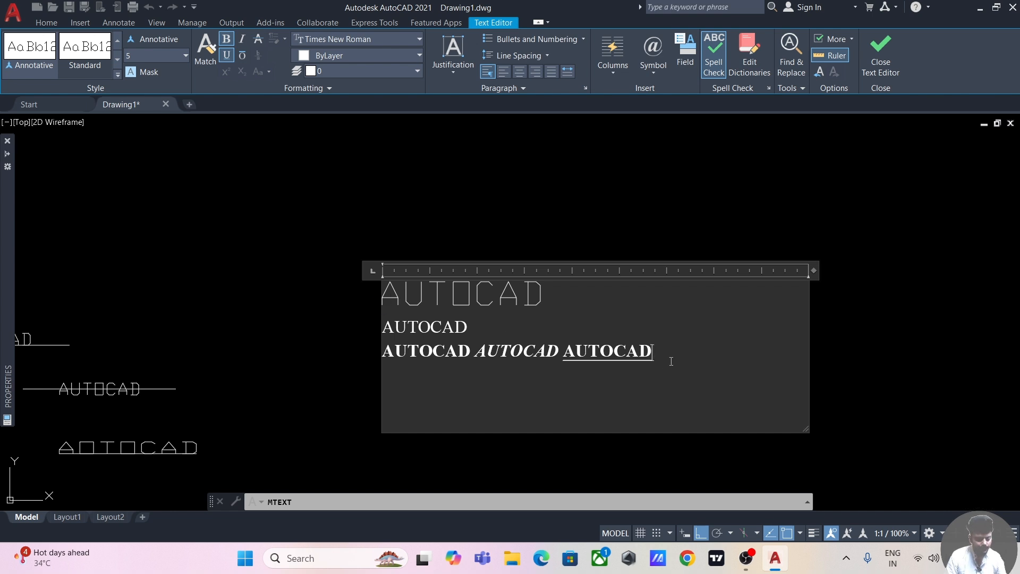
Step: Turn underline off and overline on, and add an overlined bold AUTOCAD at the end of the third line
{"action": "left_click", "coordinate": [226, 55]}
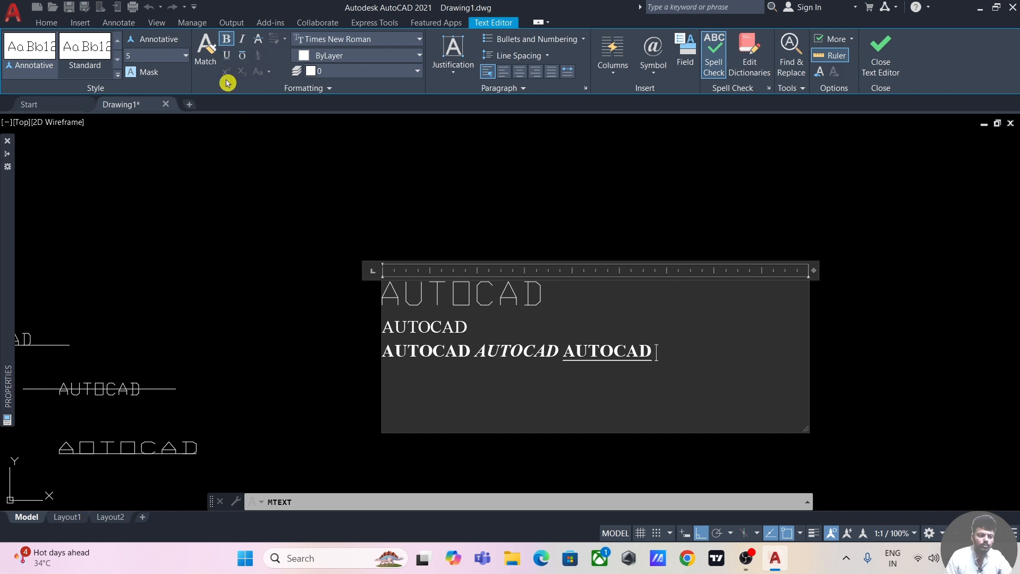
{"action": "left_click", "coordinate": [240, 57]}
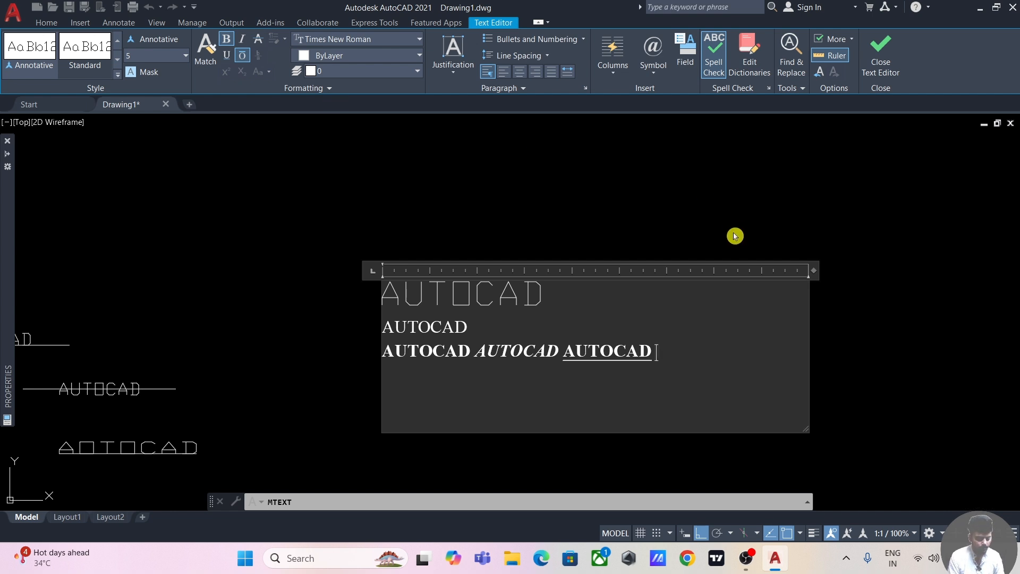
{"action": "type", "text": "AUTOCAD"}
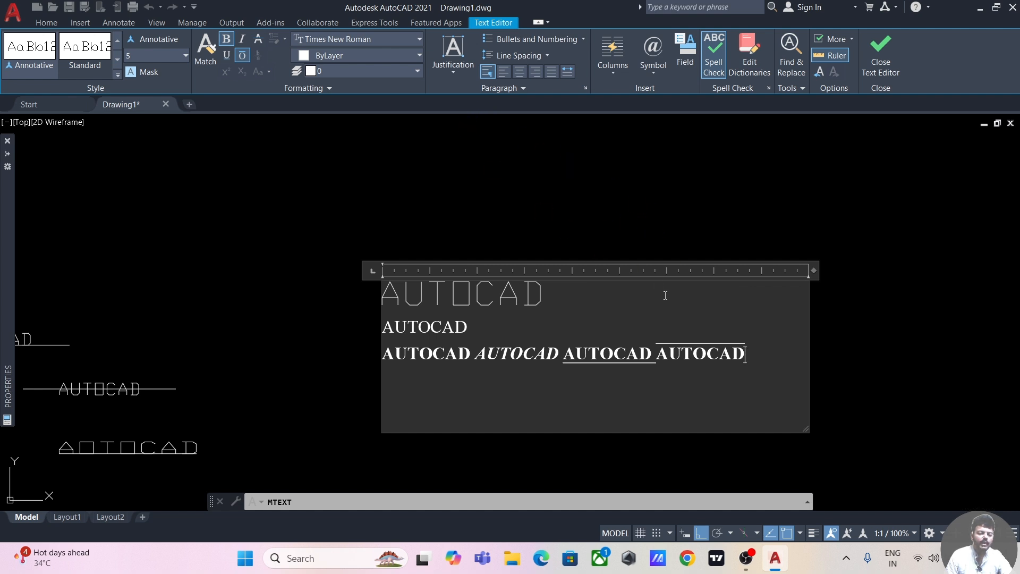
Step: Change the color of all the multiline text to yellow (241,235,31)
{"action": "left_click_drag", "start_coordinate": [748, 356], "coordinate": [411, 293]}
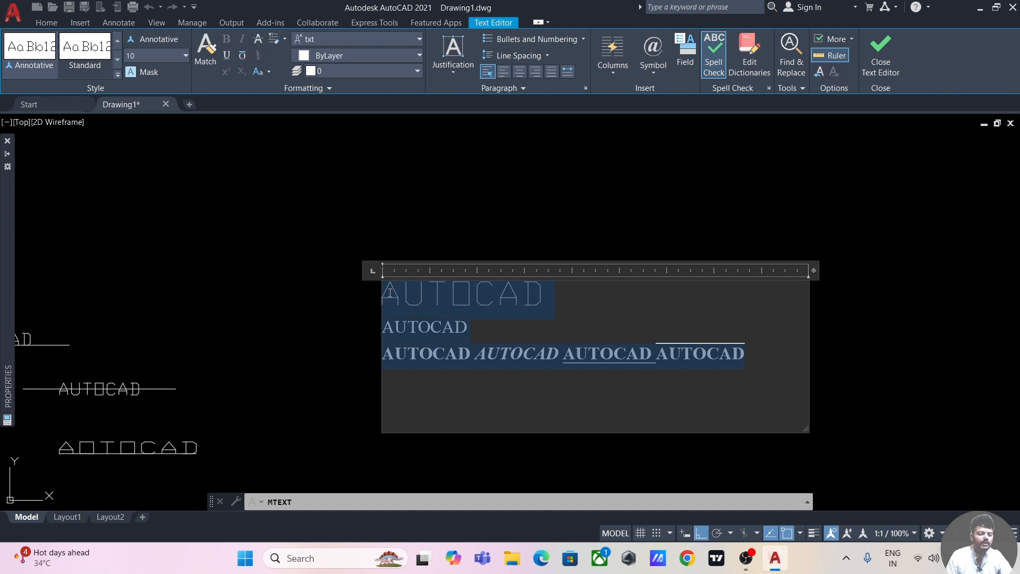
{"action": "left_click", "coordinate": [420, 57]}
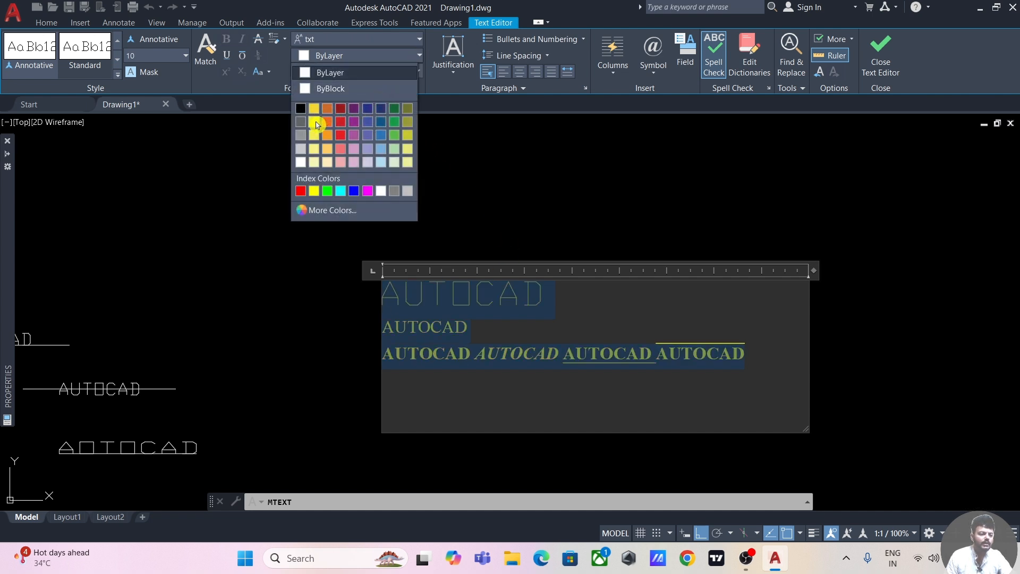
{"action": "left_click", "coordinate": [317, 123]}
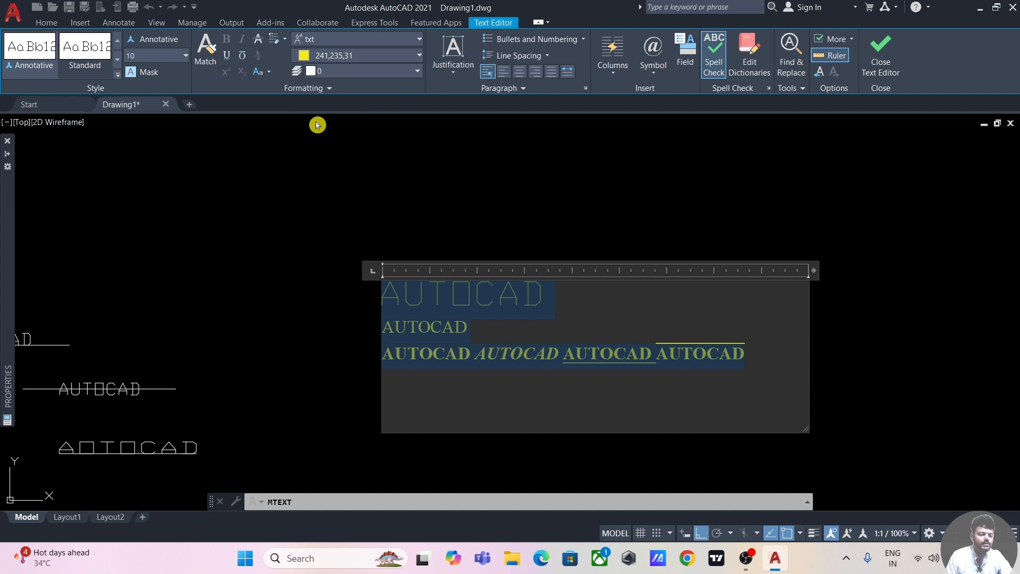
{"action": "left_click", "coordinate": [751, 356]}
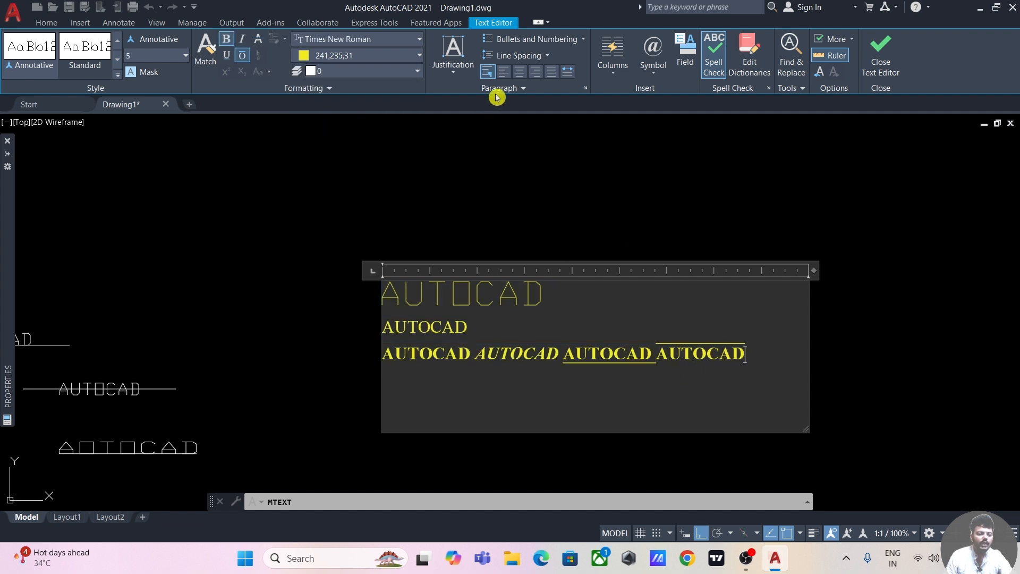
Step: Set the line spacing to 2.0x and enter AUTOCAD on a new fourth line
{"action": "left_click", "coordinate": [548, 57]}
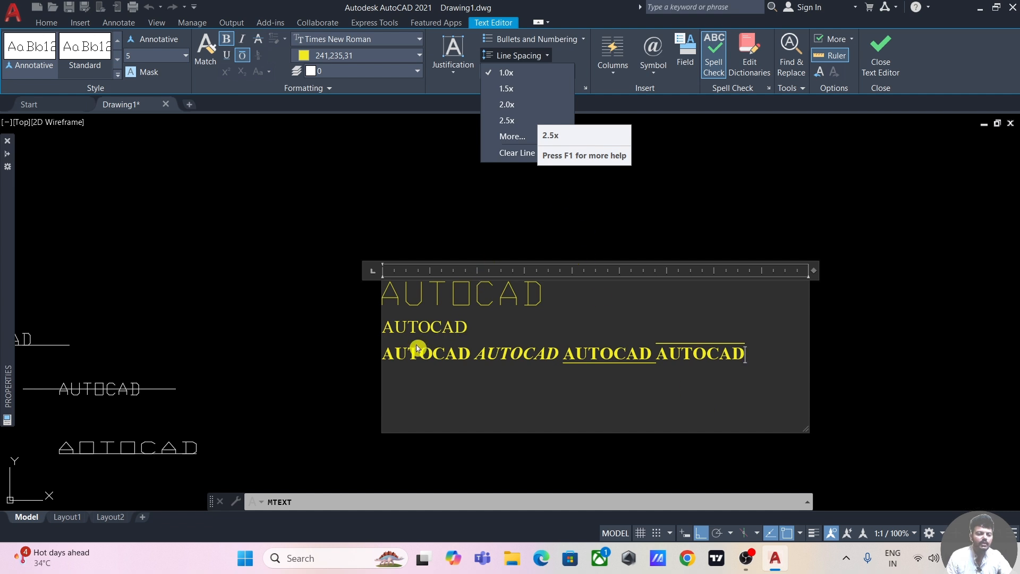
{"action": "left_click", "coordinate": [507, 104]}
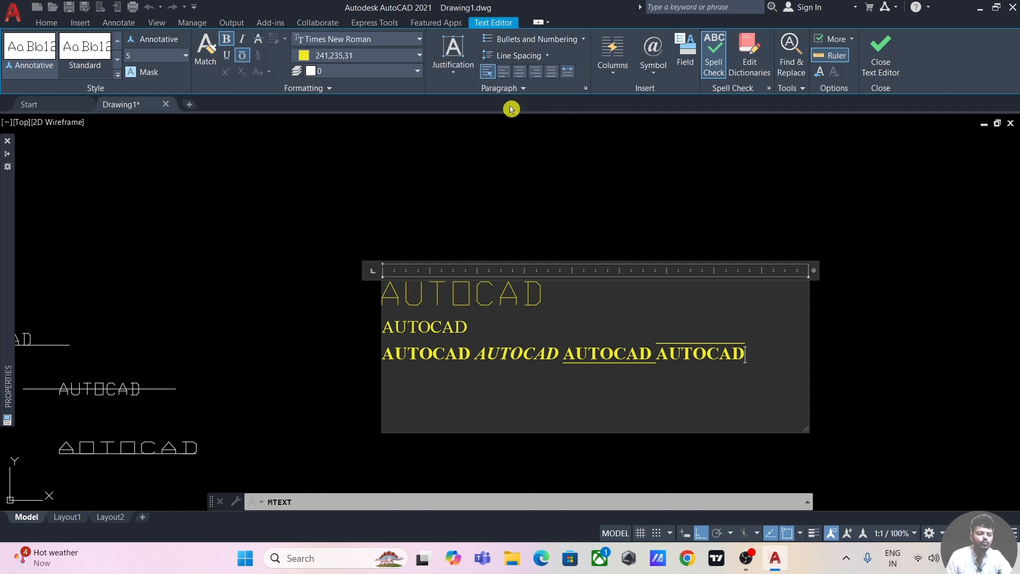
{"action": "key", "text": "Return"}
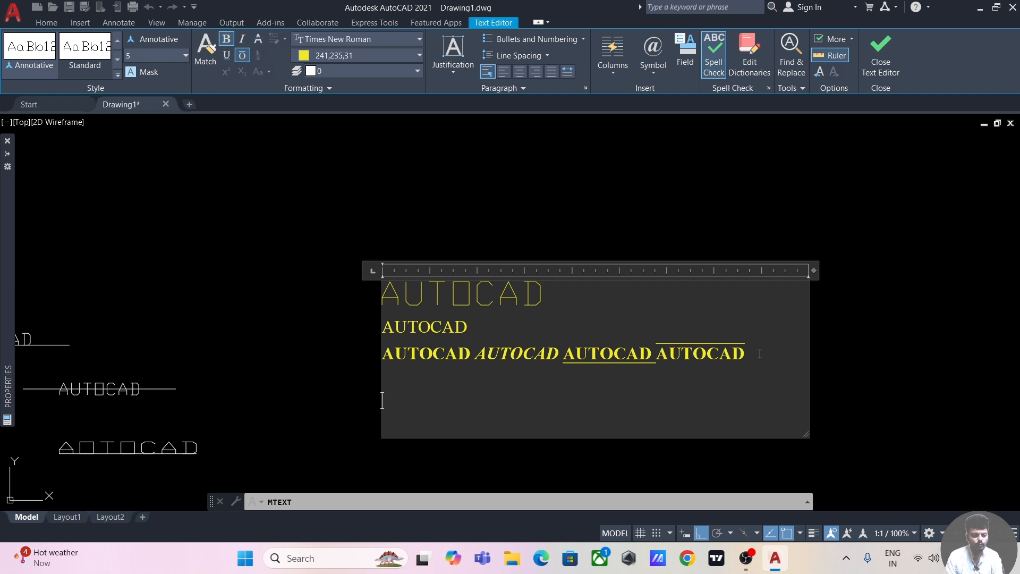
{"action": "type", "text": "AUTOCAD"}
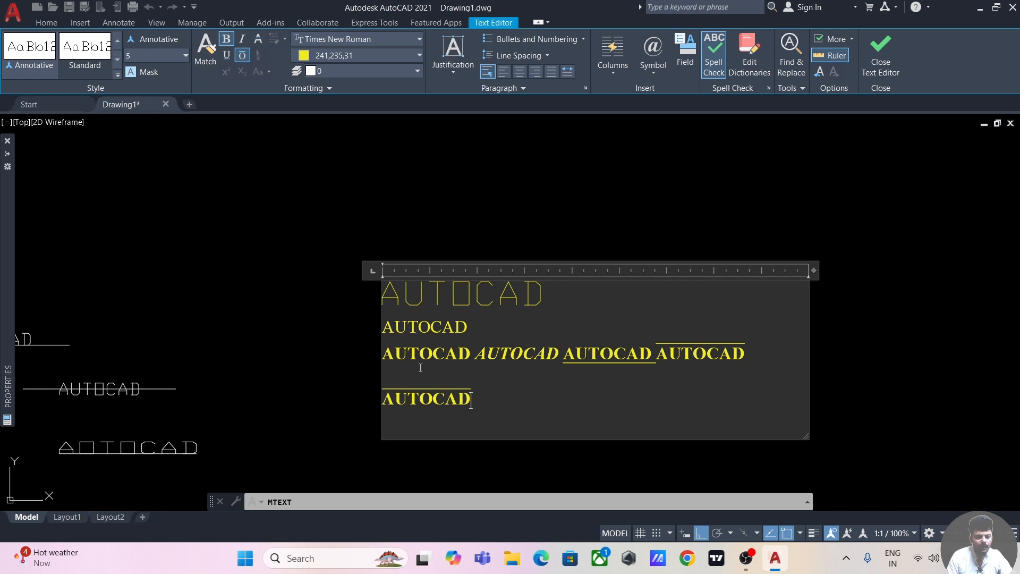
Step: Try center alignment on the fourth AUTOCAD line and right-align it instead
{"action": "left_click", "coordinate": [519, 72]}
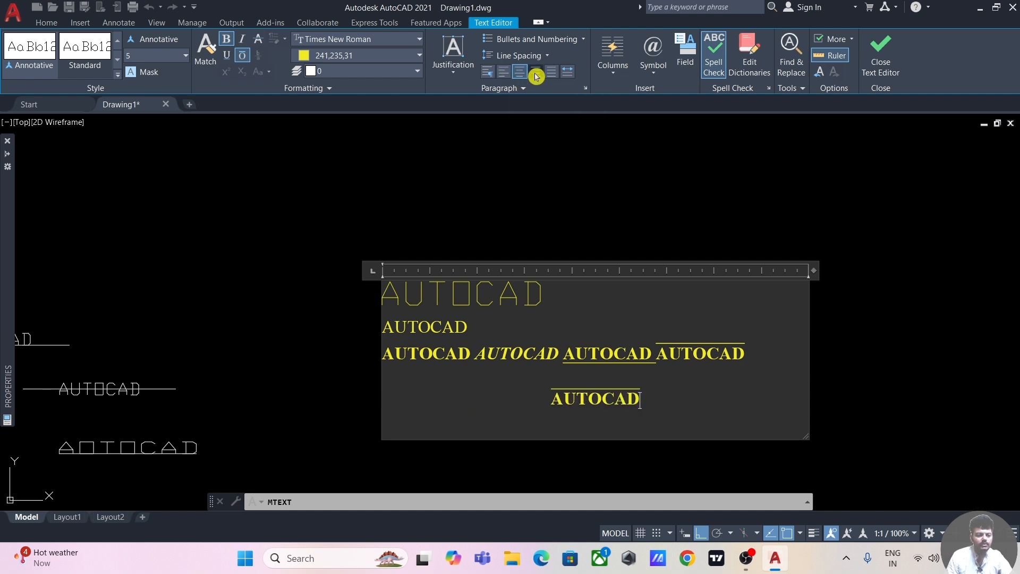
{"action": "left_click", "coordinate": [536, 73]}
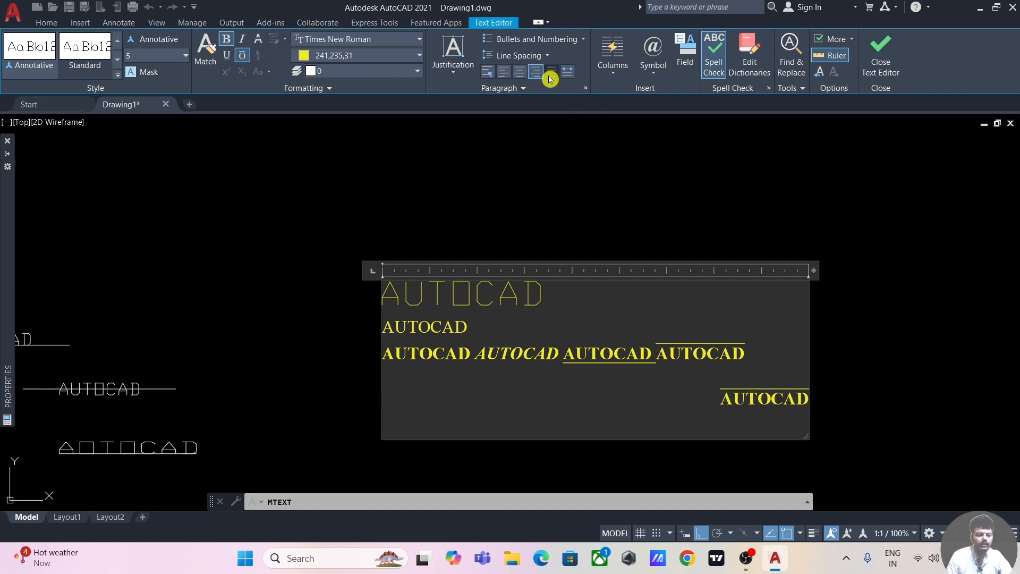
{"action": "left_click", "coordinate": [454, 77]}
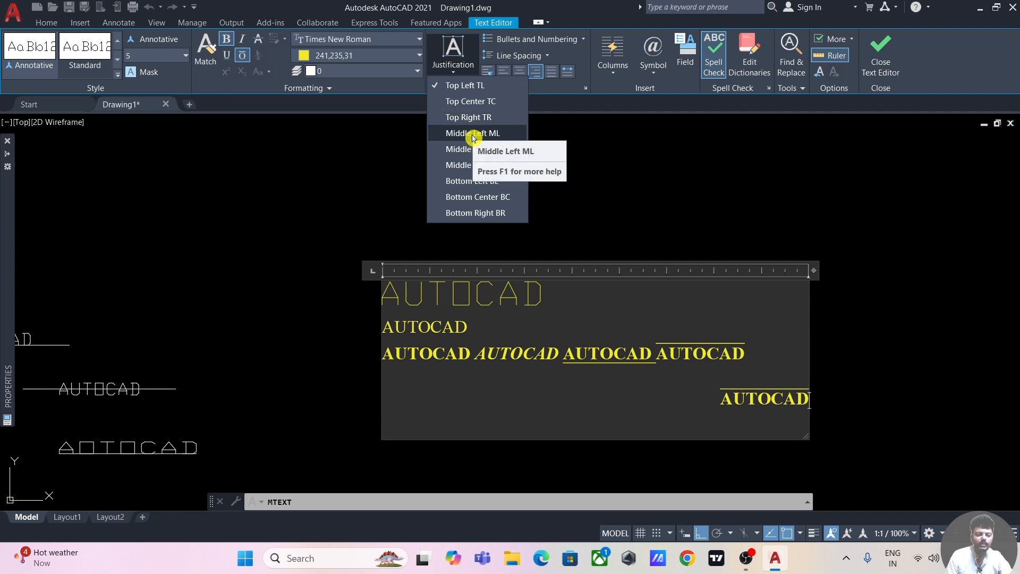
{"action": "left_click", "coordinate": [612, 103]}
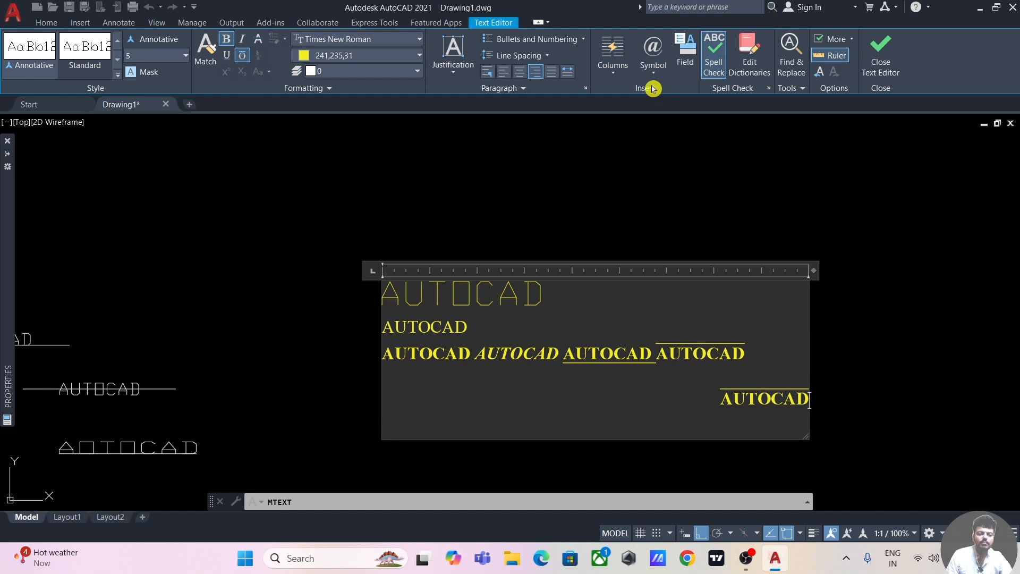
Step: Insert a line break before the right-aligned AUTOCAD and enlarge the multiline text box in width and height to hold all lines in one column
{"action": "left_click", "coordinate": [653, 66]}
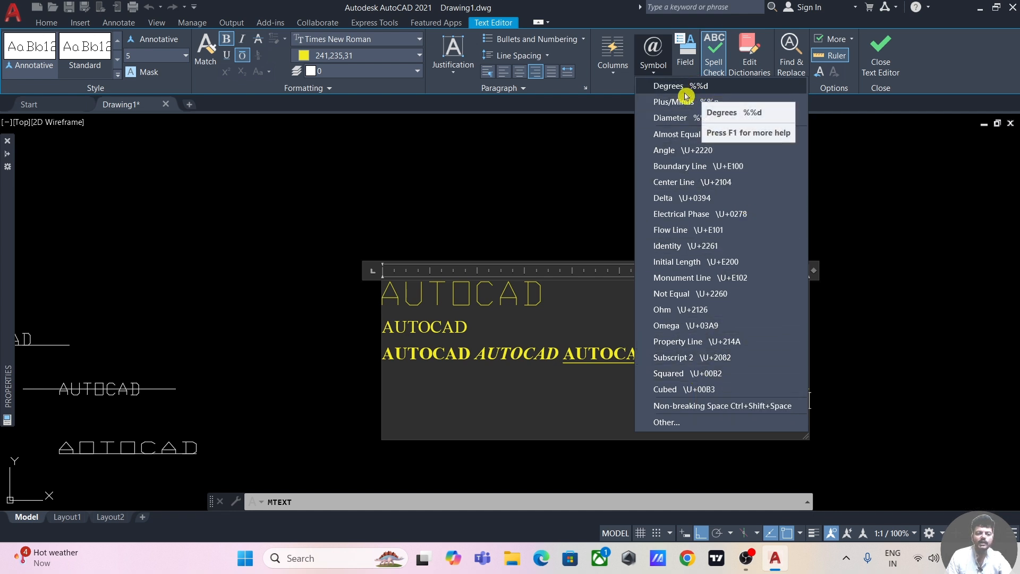
{"action": "left_click", "coordinate": [598, 377]}
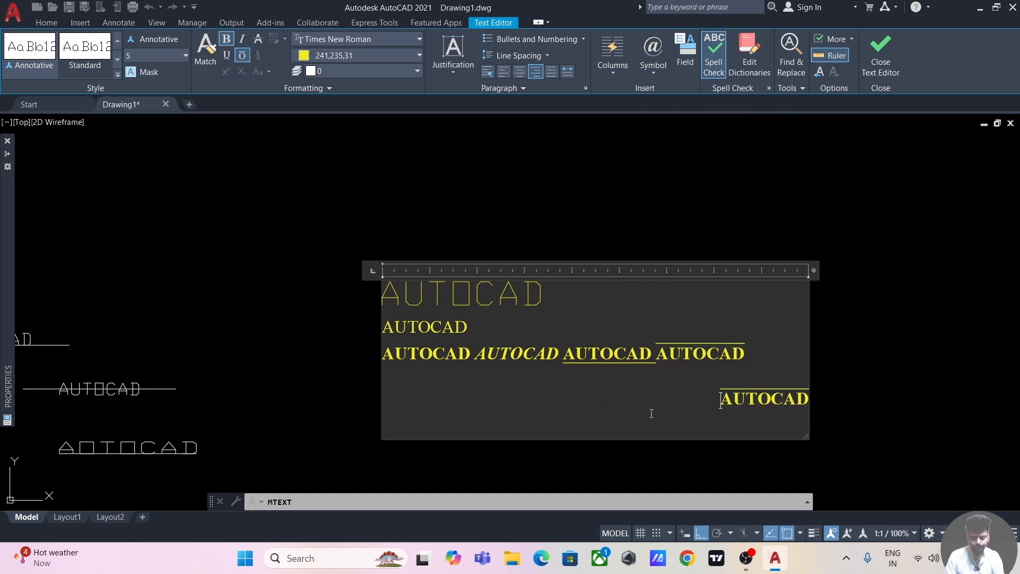
{"action": "key", "text": "Return"}
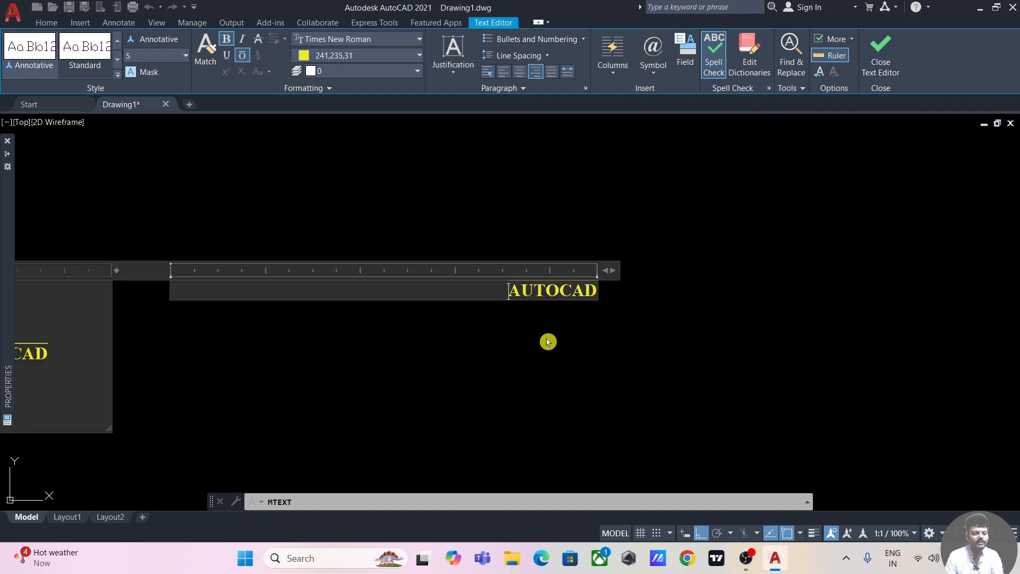
{"action": "scroll", "coordinate": [548, 342], "scroll_direction": "up", "scroll_amount": 2}
{"action": "scroll", "coordinate": [502, 357], "scroll_direction": "down", "scroll_amount": 3}
{"action": "middle_click_drag", "start_coordinate": [501, 357], "coordinate": [772, 305]}
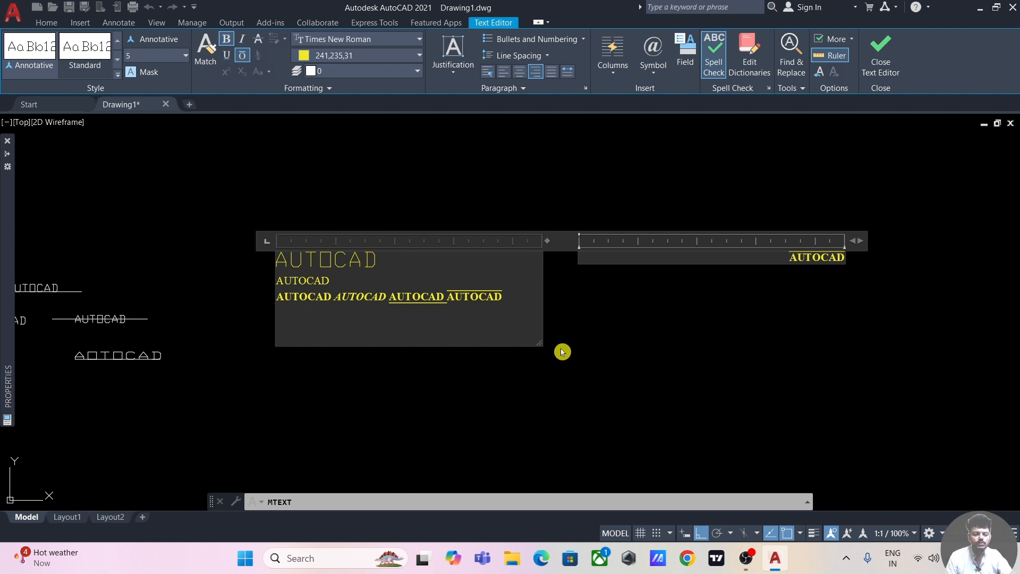
{"action": "left_click_drag", "start_coordinate": [539, 342], "coordinate": [797, 455]}
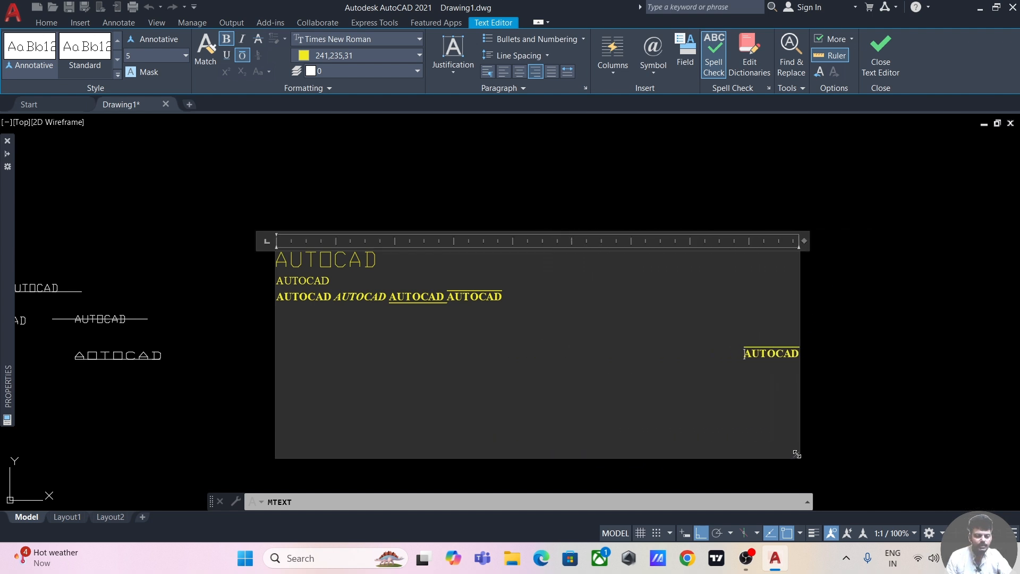
Step: Set the multiline text justification to Top Left and add more line breaks around the right-aligned AUTOCAD
{"action": "left_click", "coordinate": [460, 76]}
{"action": "left_click", "coordinate": [458, 85]}
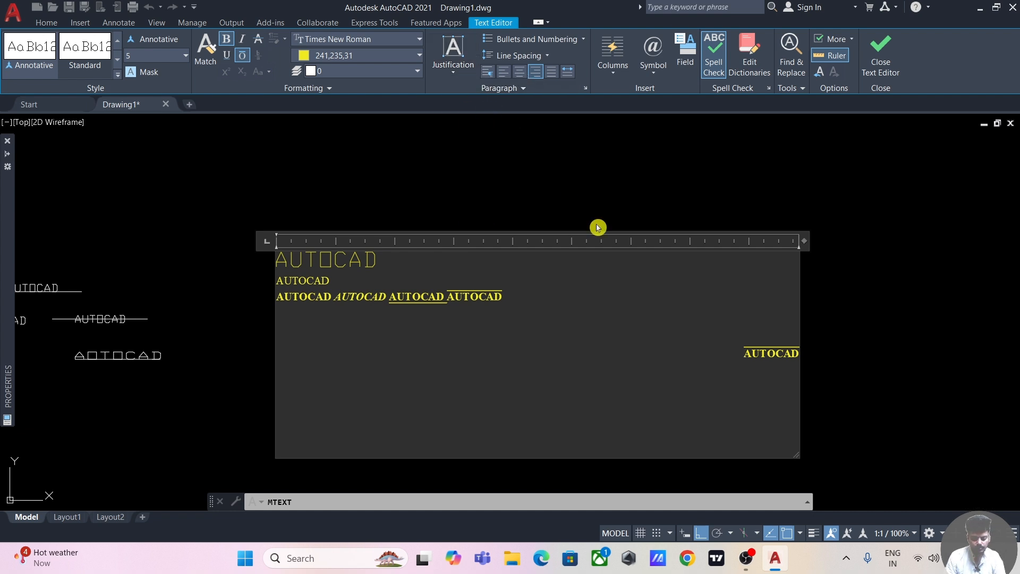
{"action": "key", "text": "Return"}
{"action": "key", "text": "Return"}
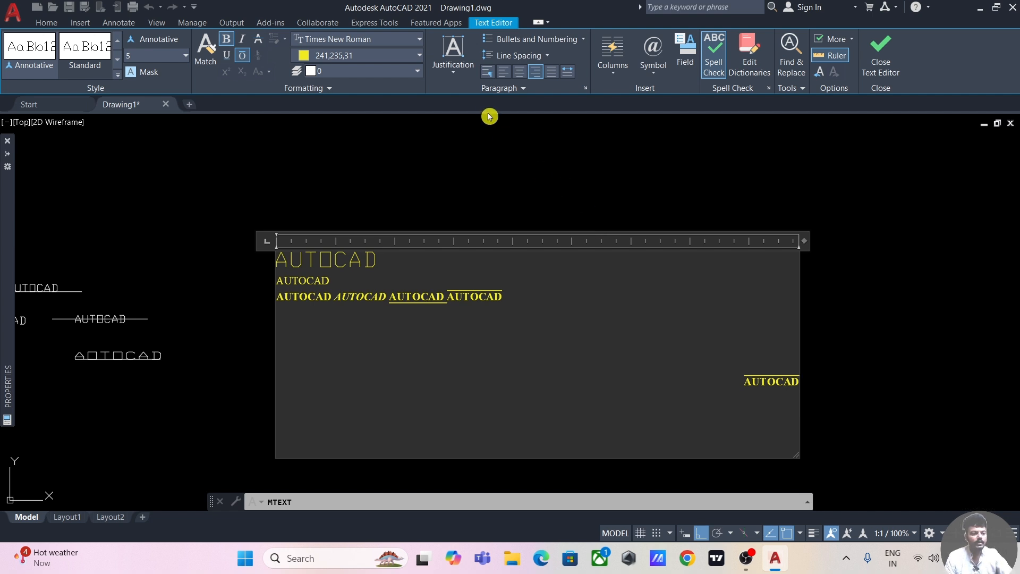
Step: Insert the Degrees symbol on a left-aligned line below the right-aligned AUTOCAD
{"action": "left_click", "coordinate": [487, 74]}
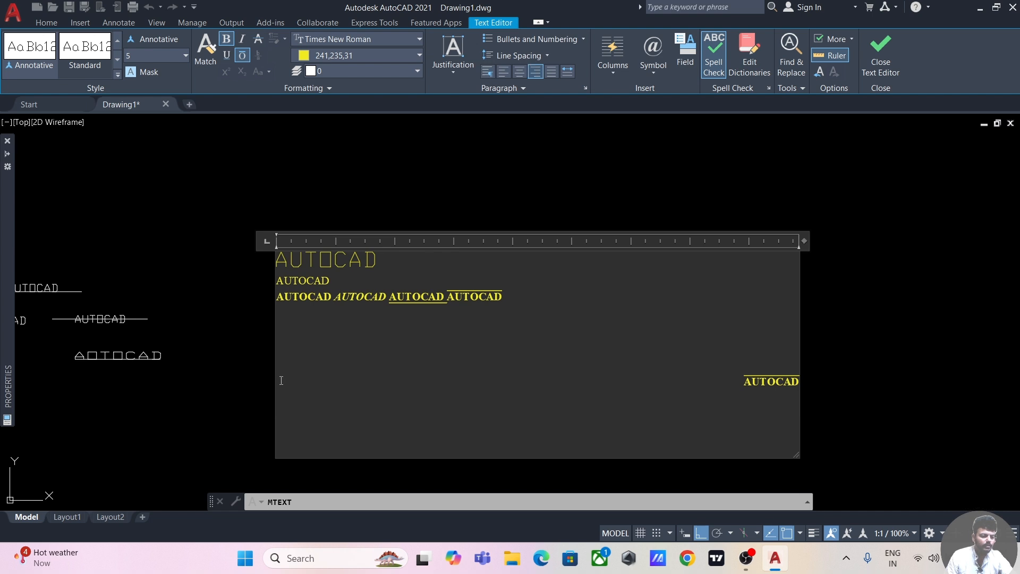
{"action": "left_click", "coordinate": [278, 413]}
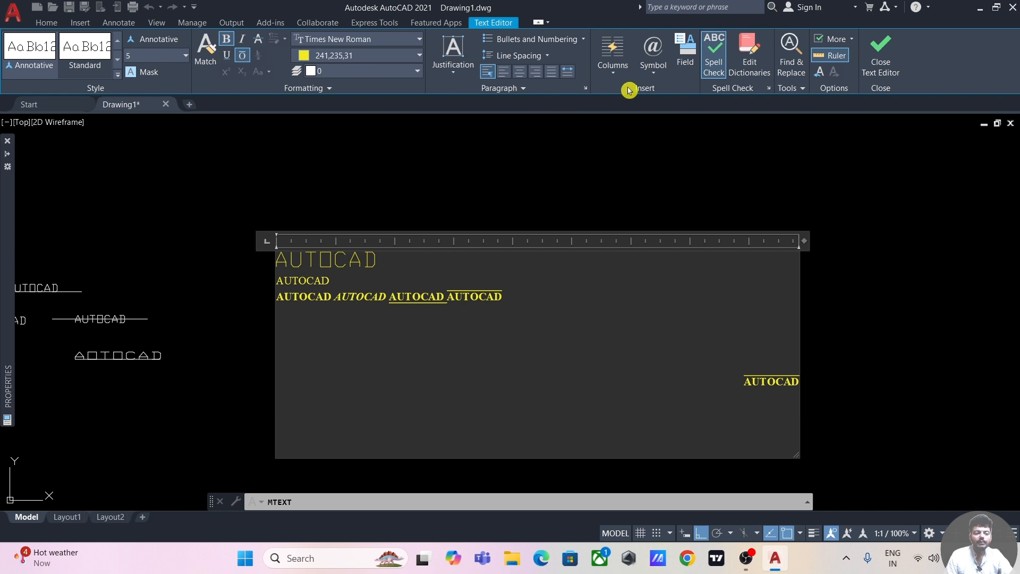
{"action": "left_click", "coordinate": [649, 79]}
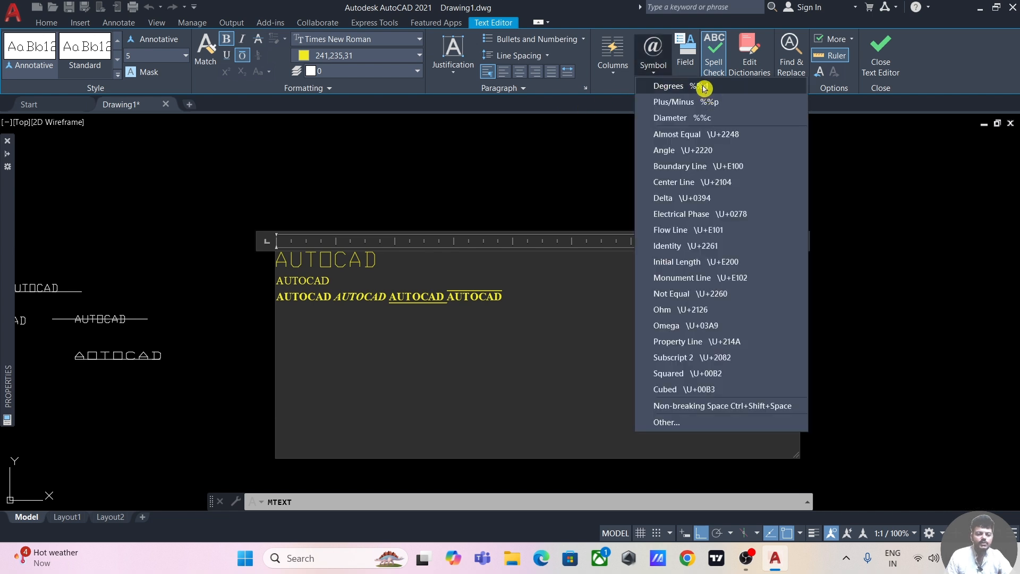
{"action": "left_click", "coordinate": [703, 90]}
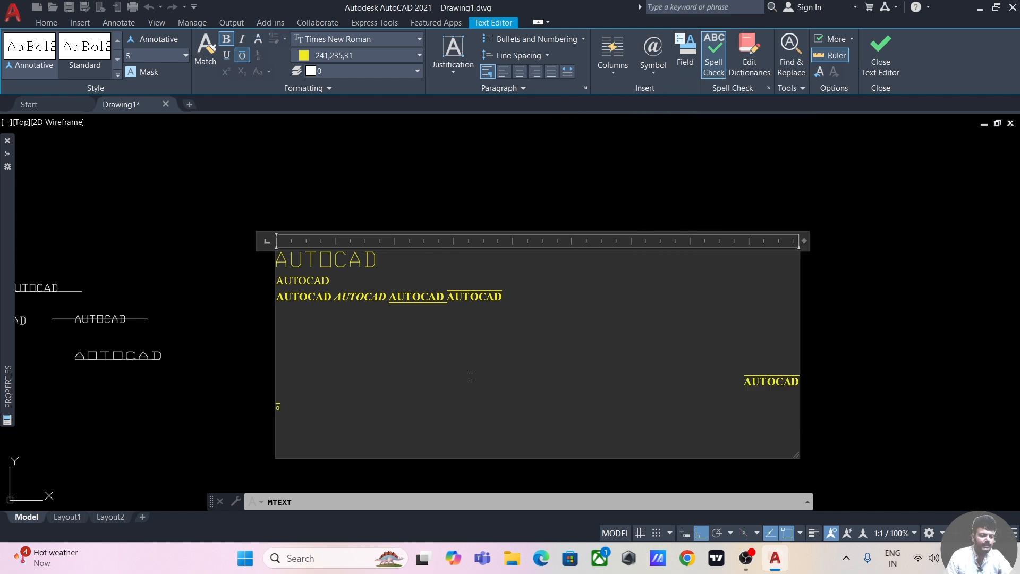
Step: Add a second degree symbol without overline on the same line using the code %%d, separated from the first by a tab
{"action": "mouse_move", "coordinate": [221, 387]}
{"action": "middle_mouse_down"}
{"action": "mouse_move", "coordinate": [257, 274]}
{"action": "mouse_move", "coordinate": [301, 292]}
{"action": "mouse_move", "coordinate": [214, 250]}
{"action": "middle_mouse_up"}
{"action": "scroll", "coordinate": [291, 274], "scroll_direction": "up", "scroll_amount": 6}
{"action": "left_click", "coordinate": [242, 55]}
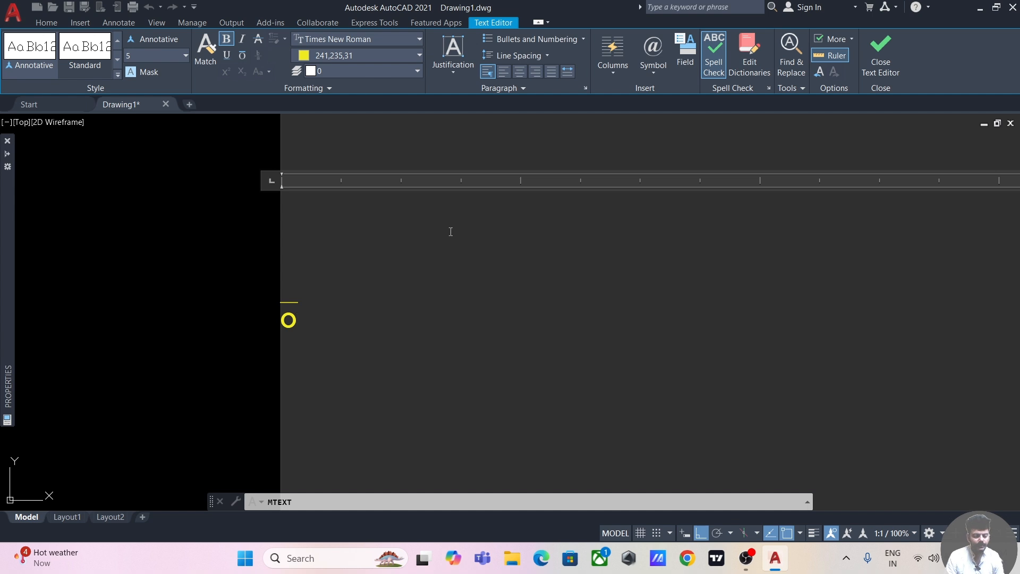
{"action": "left_click", "coordinate": [653, 66]}
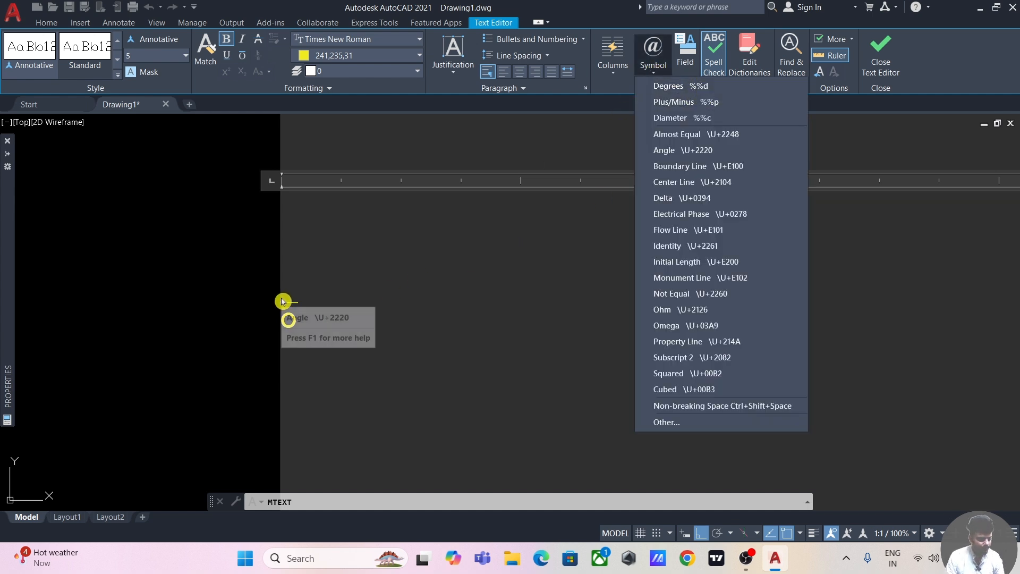
{"action": "left_click", "coordinate": [420, 302]}
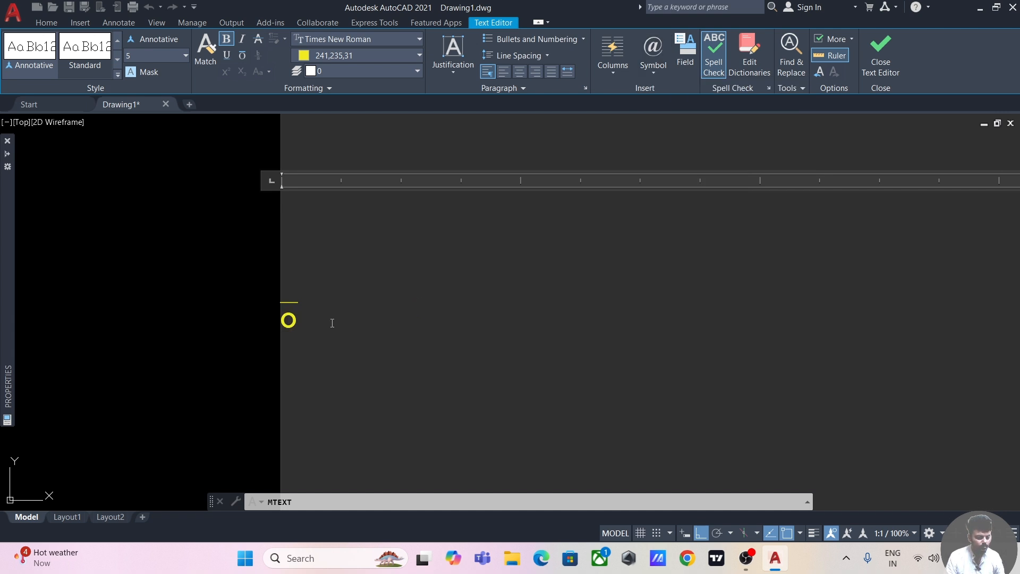
{"action": "key", "text": "Tab"}
{"action": "key", "text": "ctrl+o"}
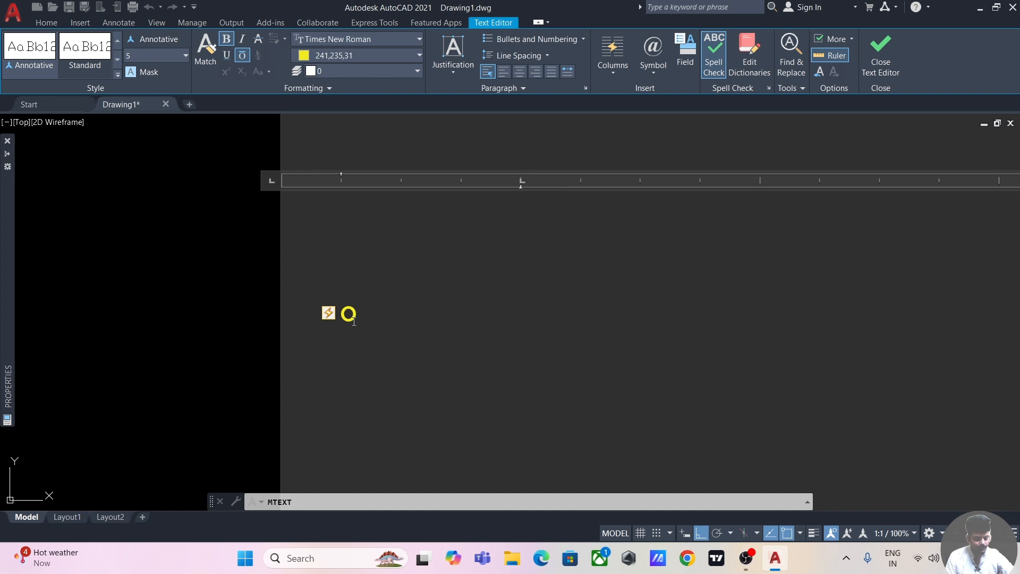
{"action": "type", "text": "%%d"}
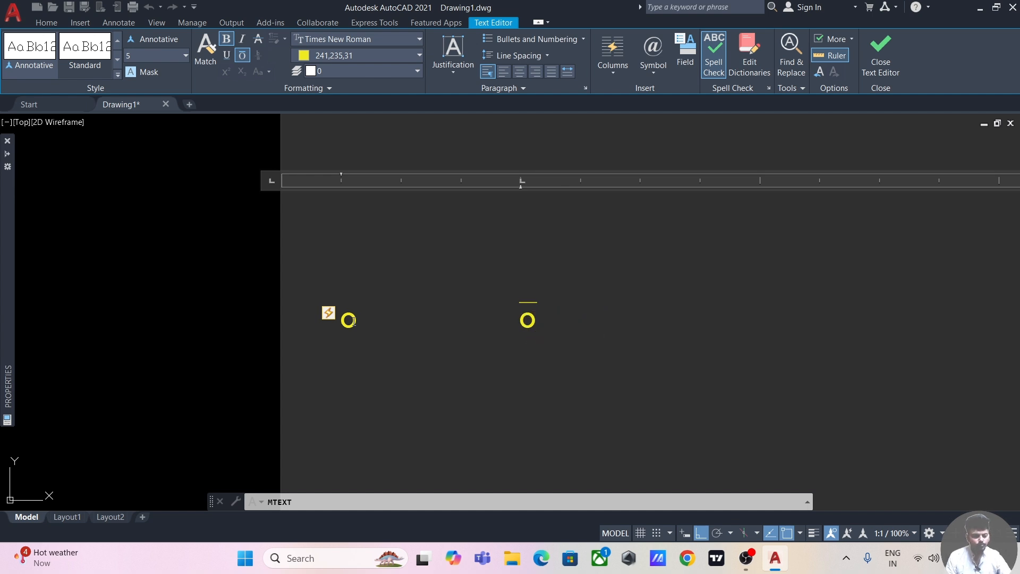
Step: Turn overline off and close the text editor to finish the multiline text
{"action": "scroll", "coordinate": [353, 321], "scroll_direction": "down", "scroll_amount": 3}
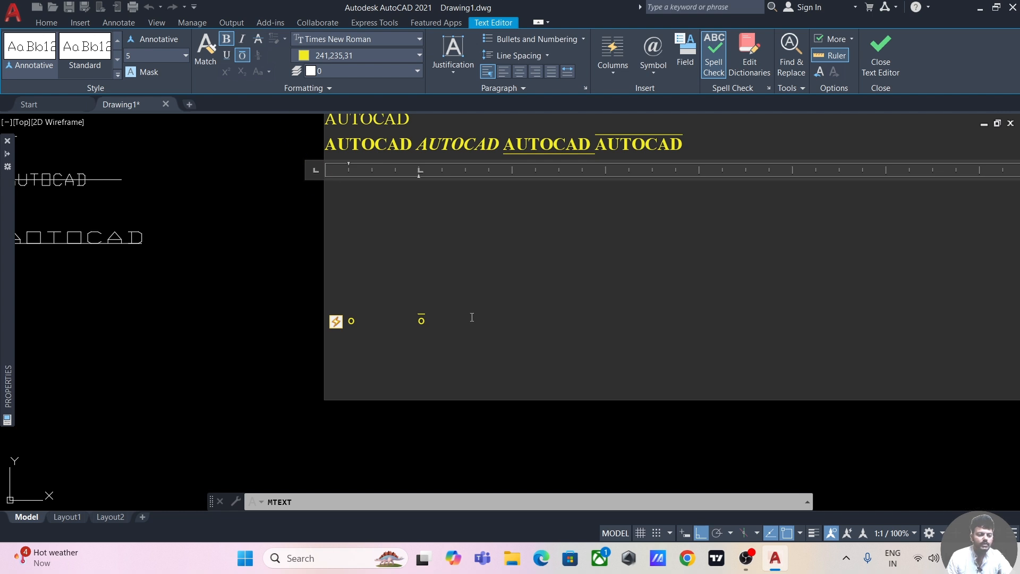
{"action": "left_click", "coordinate": [243, 55]}
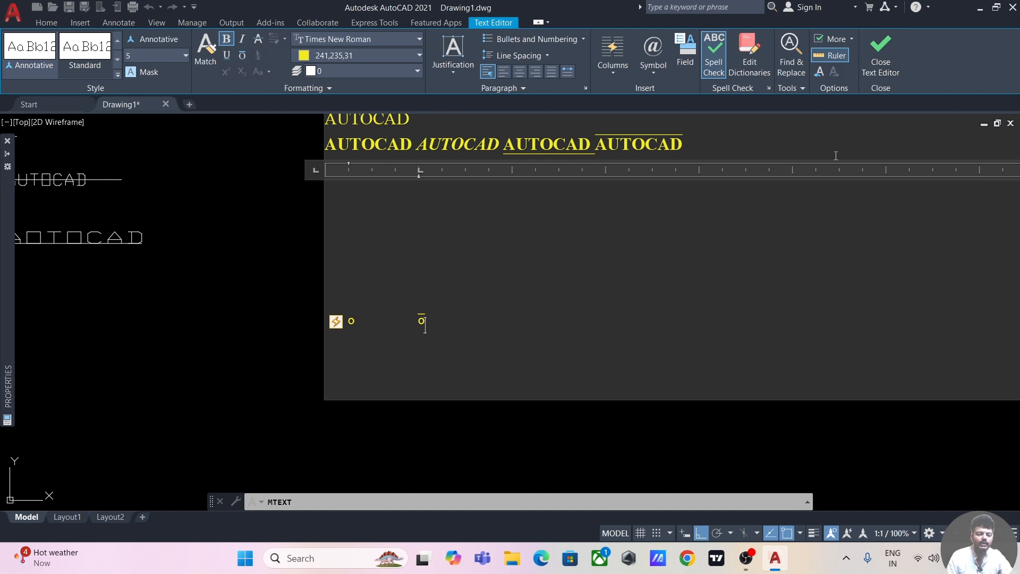
{"action": "left_click", "coordinate": [881, 56]}
{"action": "scroll", "coordinate": [521, 290], "scroll_direction": "down", "scroll_amount": 8}
{"action": "scroll", "coordinate": [546, 285], "scroll_direction": "up", "scroll_amount": 6}
{"action": "middle_click_drag", "start_coordinate": [637, 252], "coordinate": [446, 269]}
{"action": "middle_click_drag", "start_coordinate": [818, 244], "coordinate": [494, 274]}
{"action": "middle_click_drag", "start_coordinate": [745, 265], "coordinate": [546, 288]}
{"action": "middle_click_drag", "start_coordinate": [708, 287], "coordinate": [642, 291]}
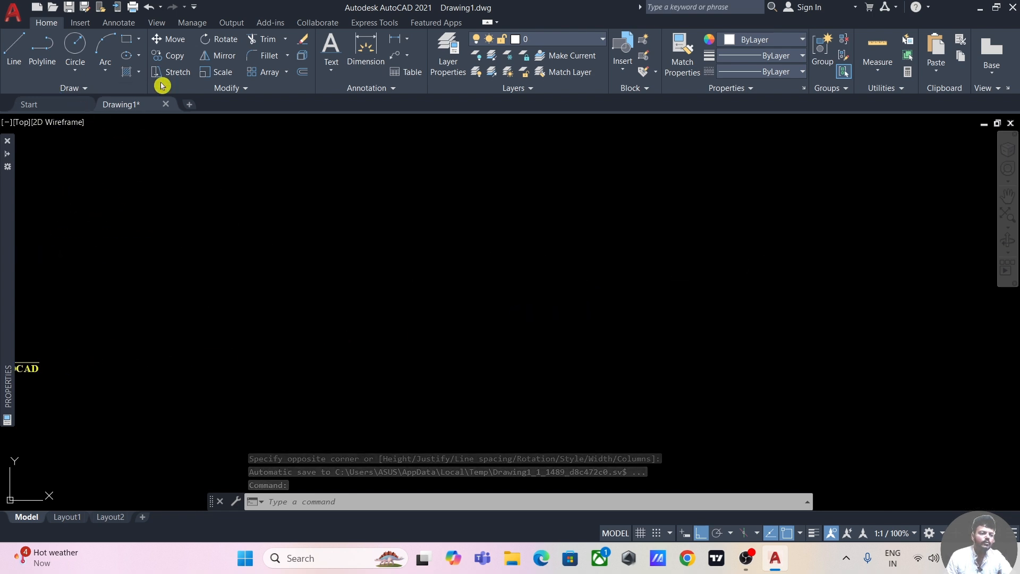
{"action": "left_click", "coordinate": [335, 72]}
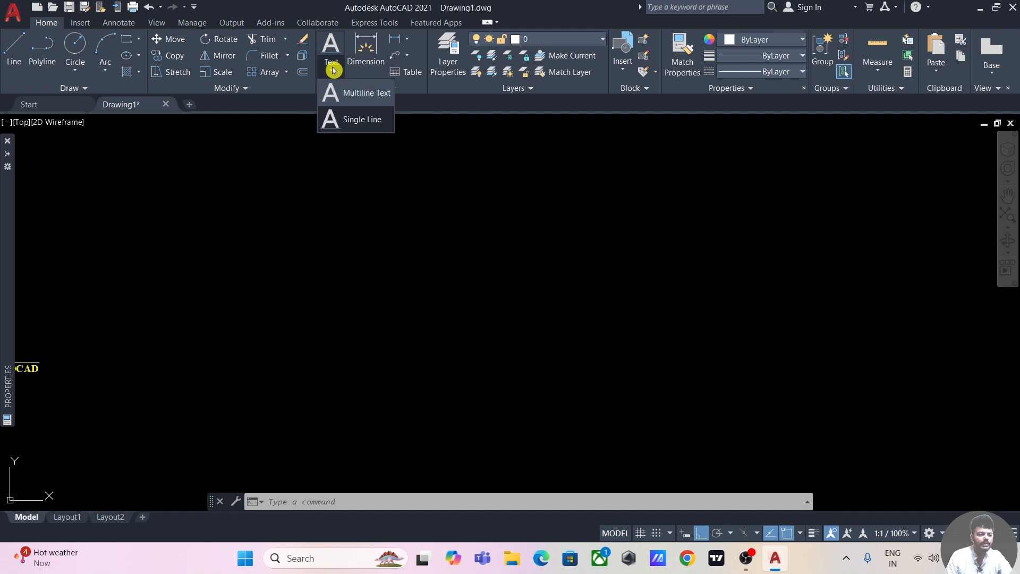
{"action": "left_click", "coordinate": [360, 122]}
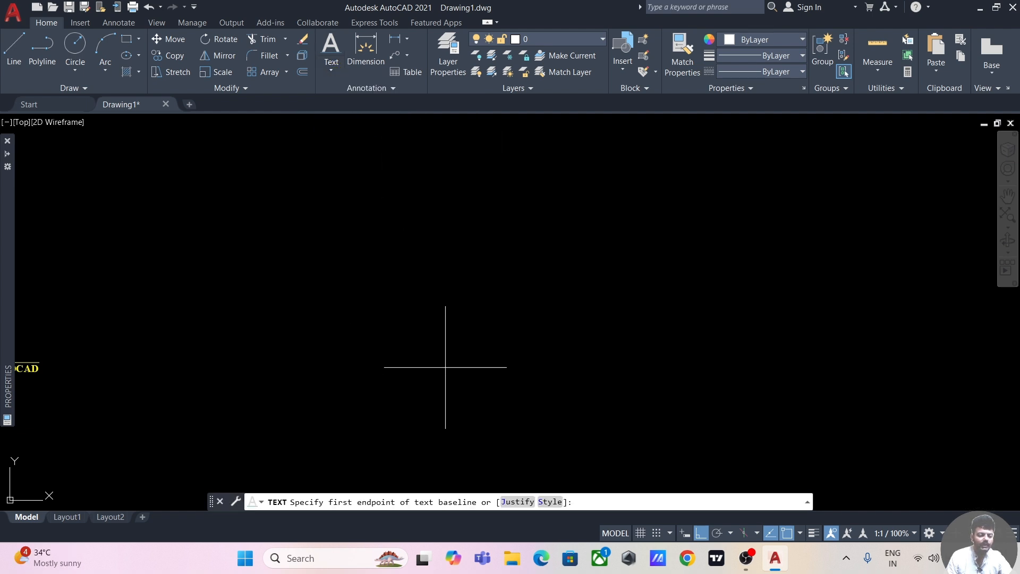
{"action": "left_click", "coordinate": [356, 290]}
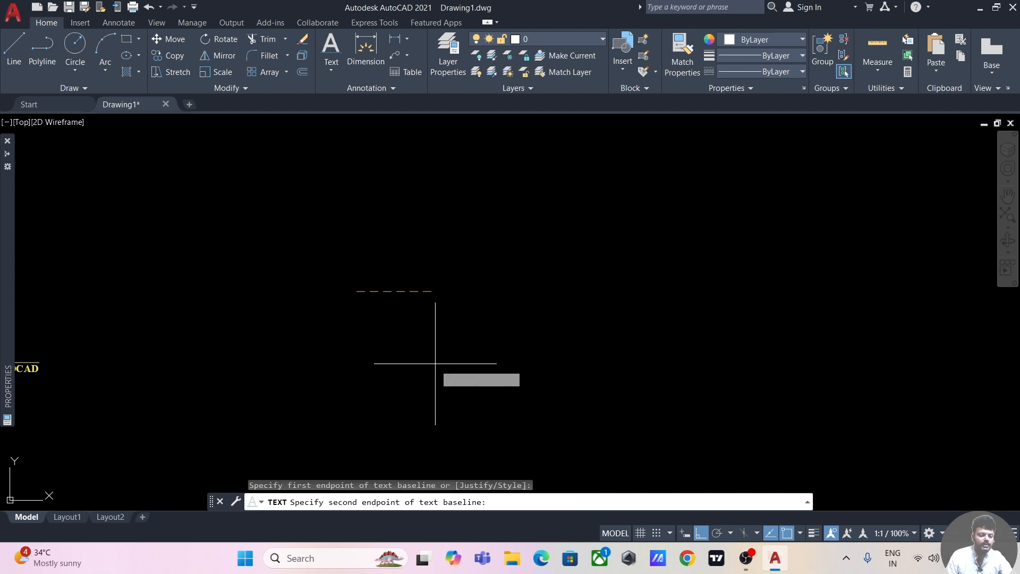
{"action": "key", "text": "Escape"}
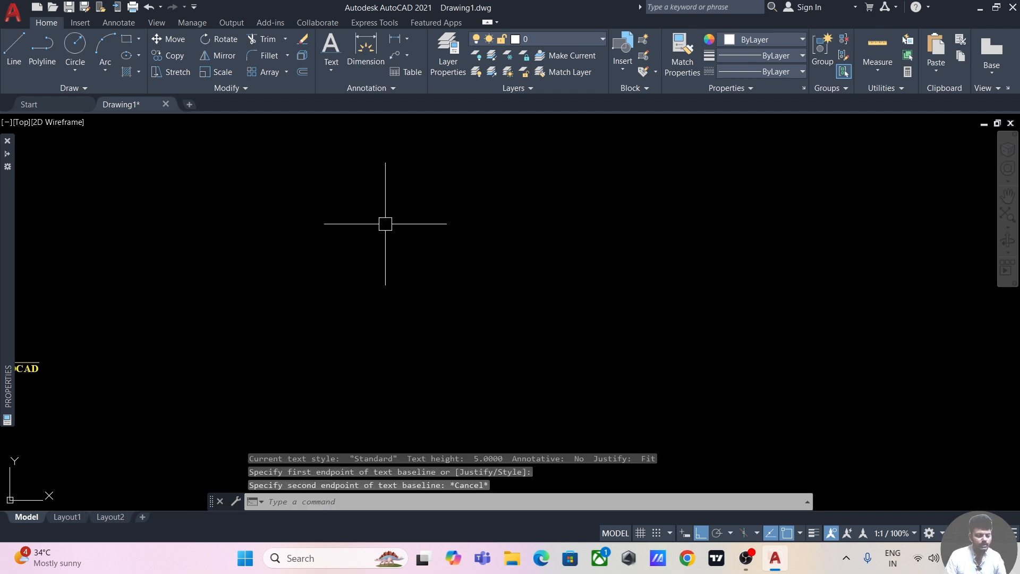
Step: Create a left-justified single-line text AUTOCAD with height 5 and rotation angle 30 in the empty area beyond the yellow multiline text
{"action": "left_click", "coordinate": [339, 65]}
{"action": "left_click", "coordinate": [349, 113]}
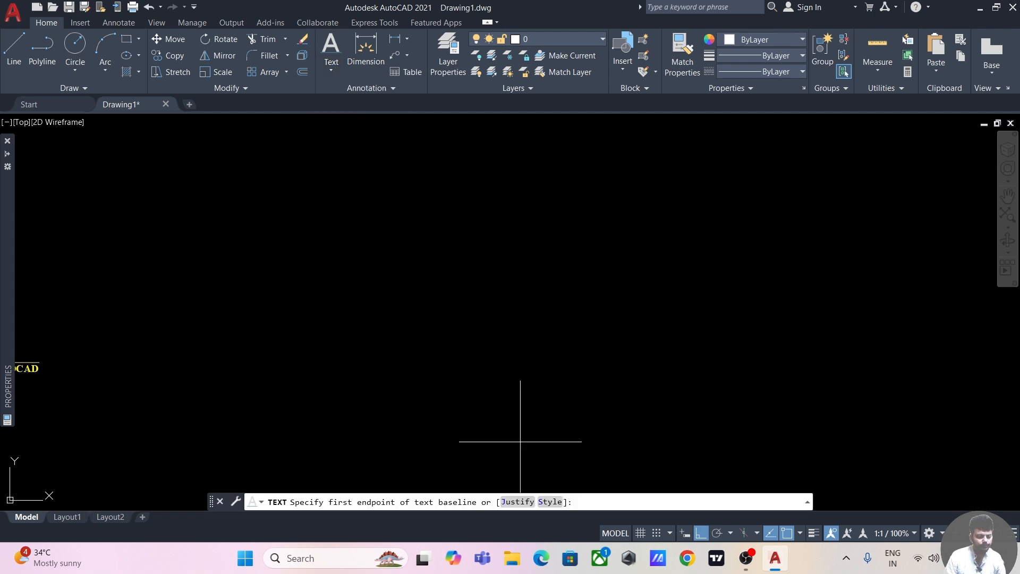
{"action": "left_click", "coordinate": [526, 501]}
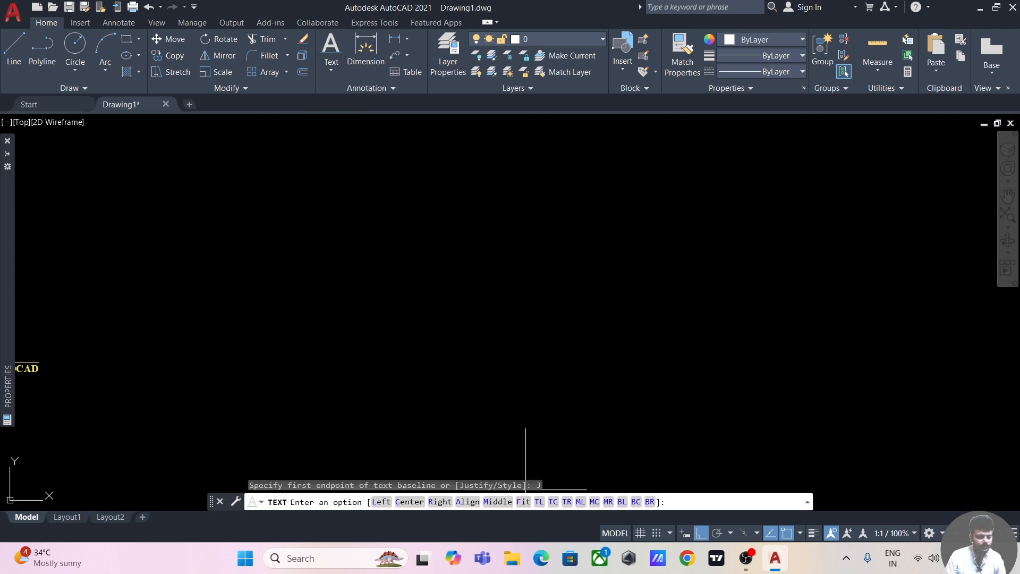
{"action": "left_click", "coordinate": [381, 502]}
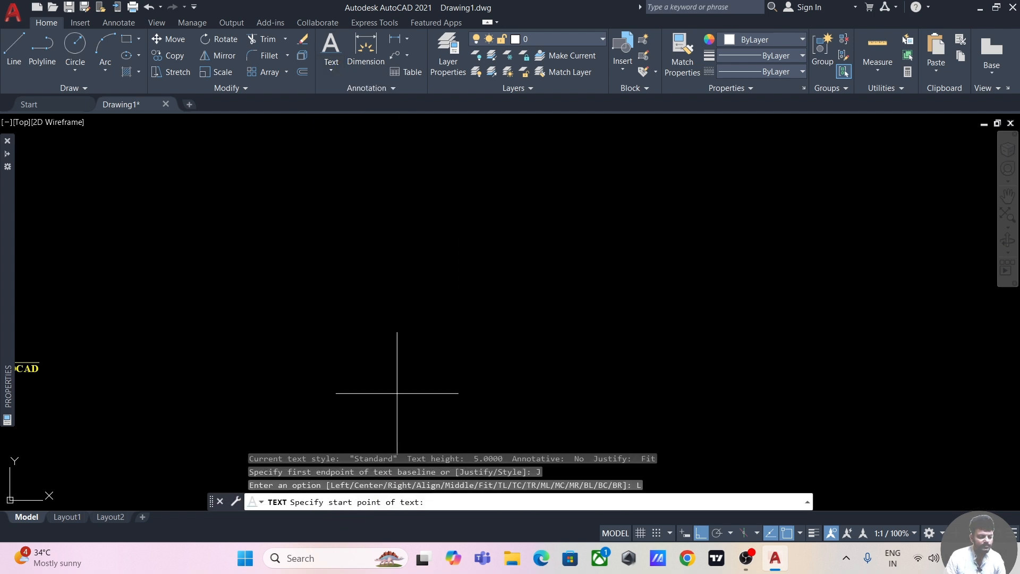
{"action": "left_click", "coordinate": [348, 343]}
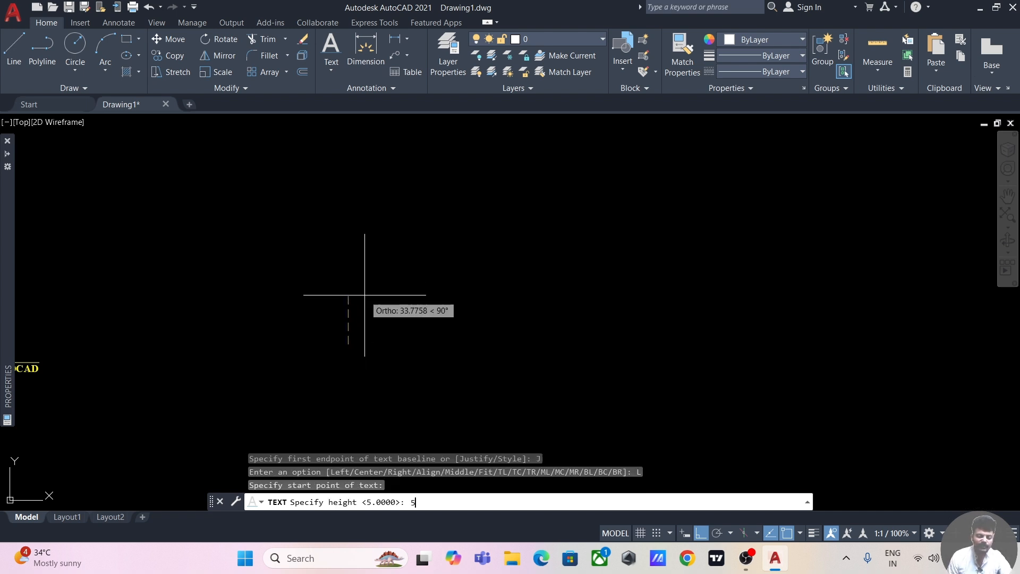
{"action": "type", "text": "5"}
{"action": "key", "text": "Return"}
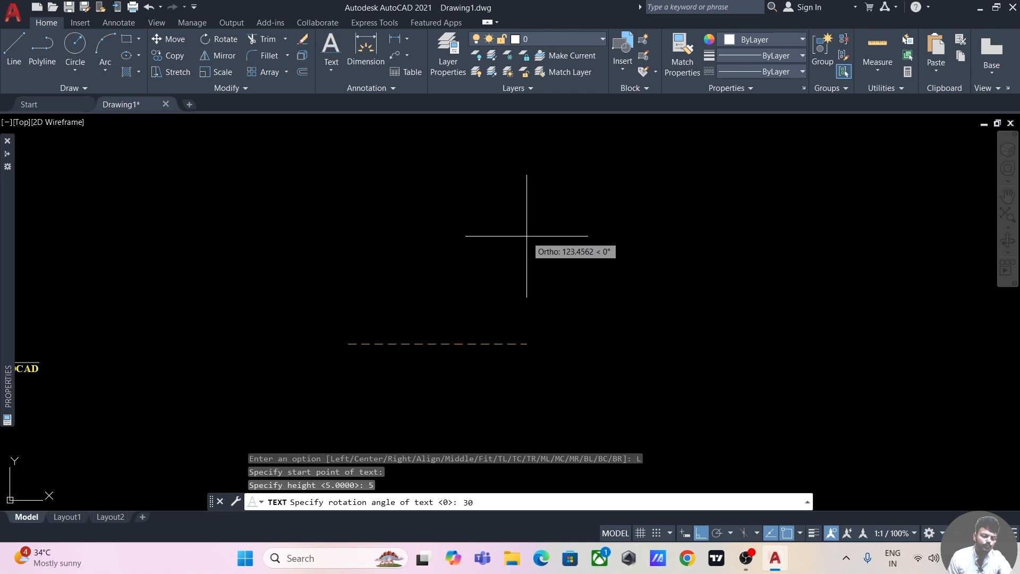
{"action": "type", "text": "30"}
{"action": "key", "text": "Return"}
{"action": "type", "text": "AUTOCAD"}
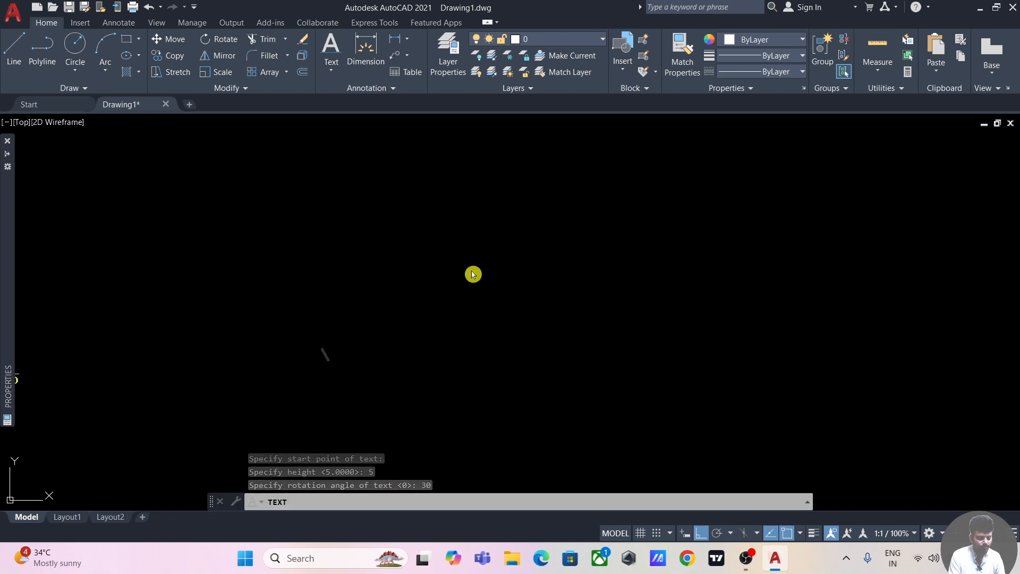
{"action": "type", "text": "AUTOCAD"}
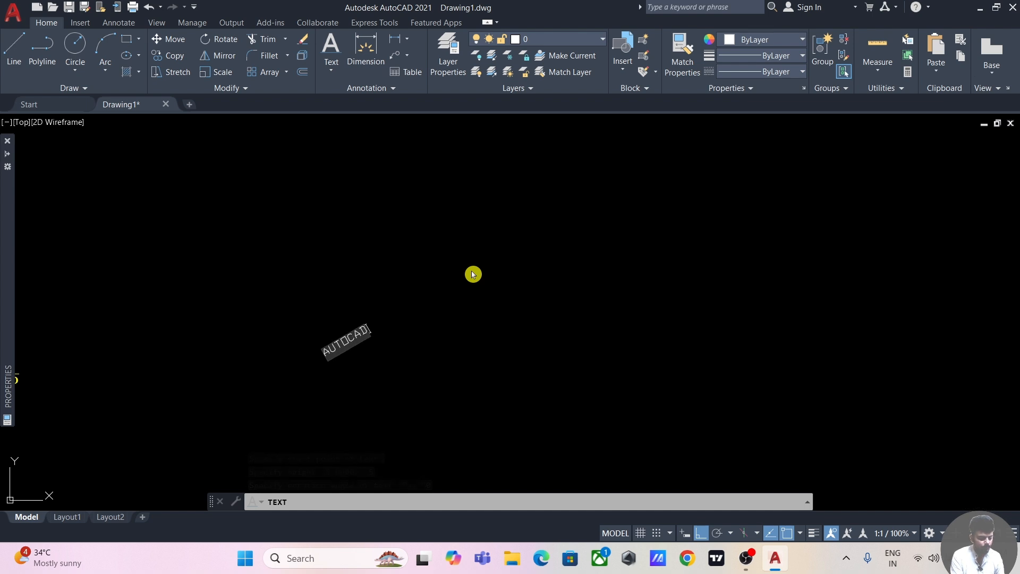
{"action": "left_click", "coordinate": [402, 318]}
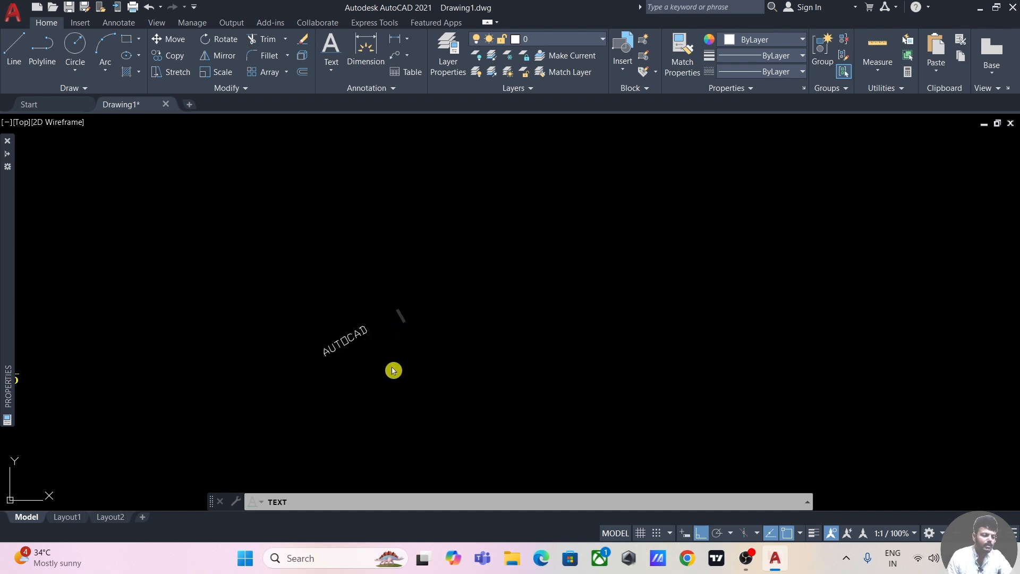
{"action": "key", "text": "Return"}
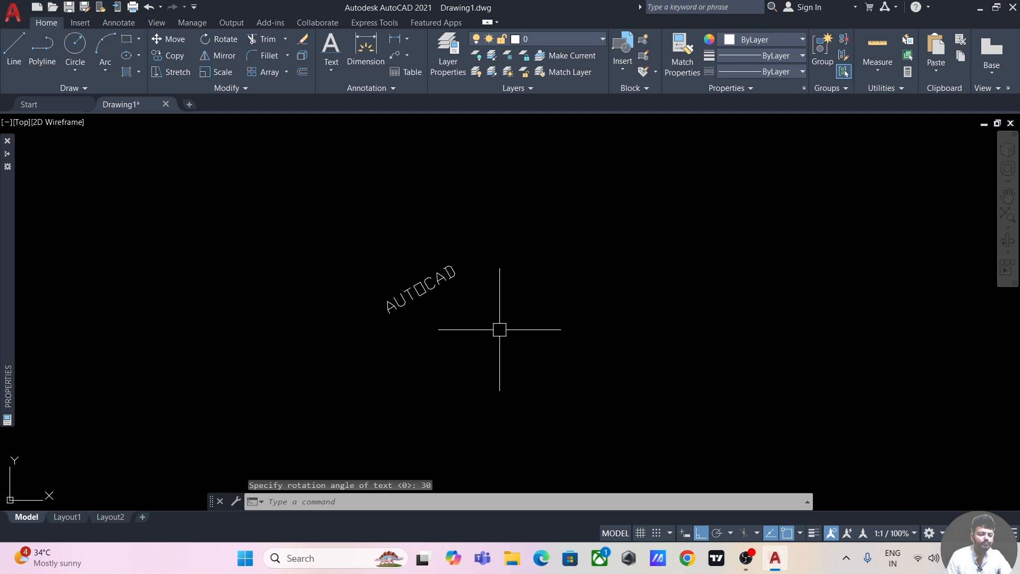
Step: Create a multiline text AUTOCAD with a rotation angle of 90 in the empty area beyond the slanted single-line text
{"action": "middle_click_drag", "start_coordinate": [513, 318], "coordinate": [459, 335]}
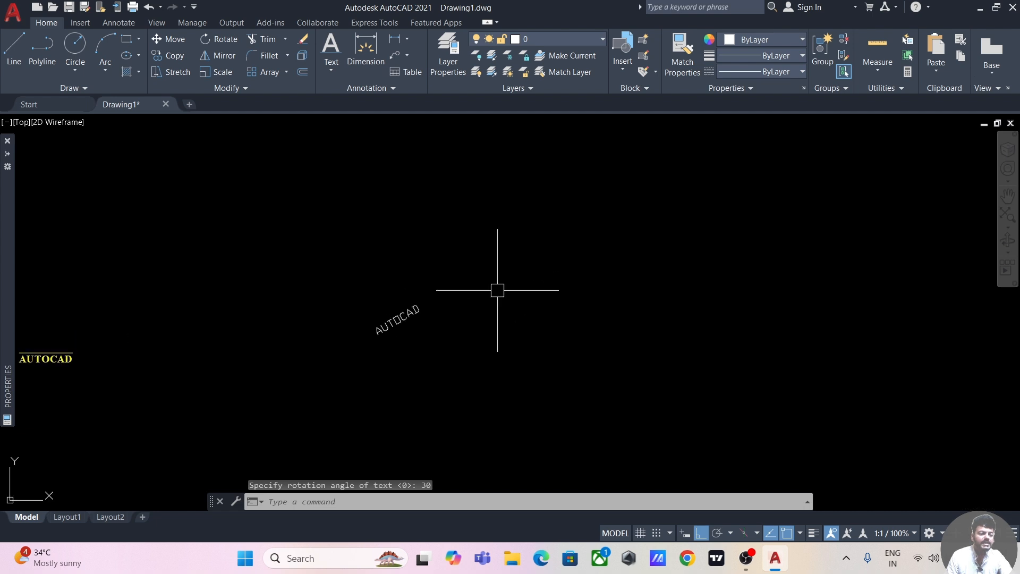
{"action": "left_click", "coordinate": [331, 64]}
{"action": "left_click", "coordinate": [338, 95]}
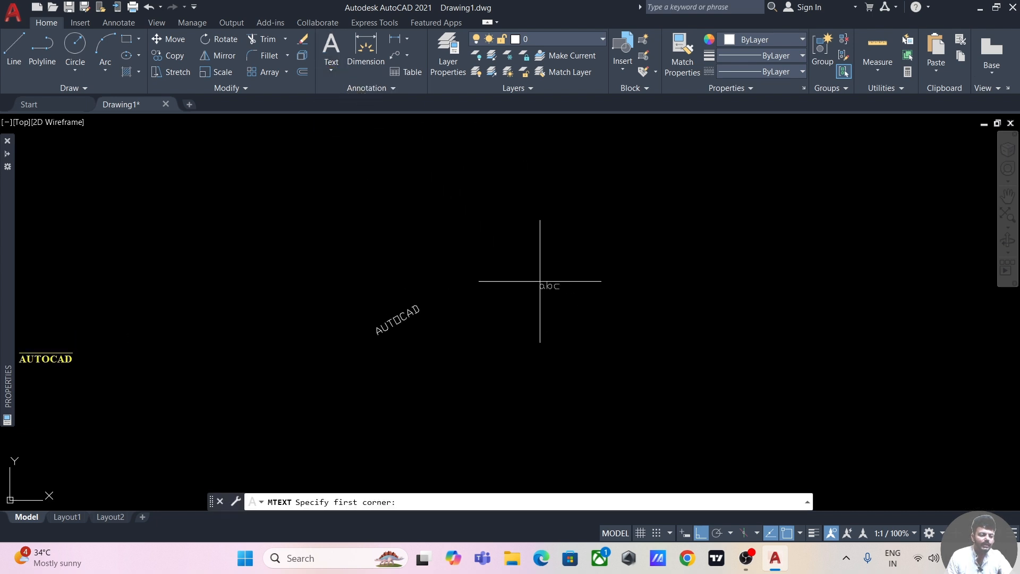
{"action": "middle_click_drag", "start_coordinate": [577, 300], "coordinate": [381, 283]}
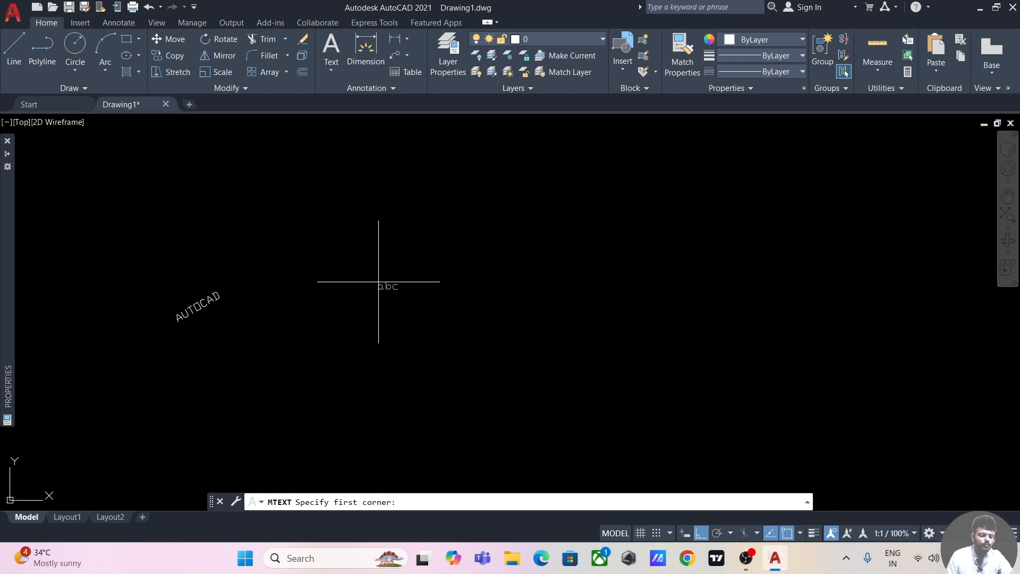
{"action": "left_click", "coordinate": [407, 238]}
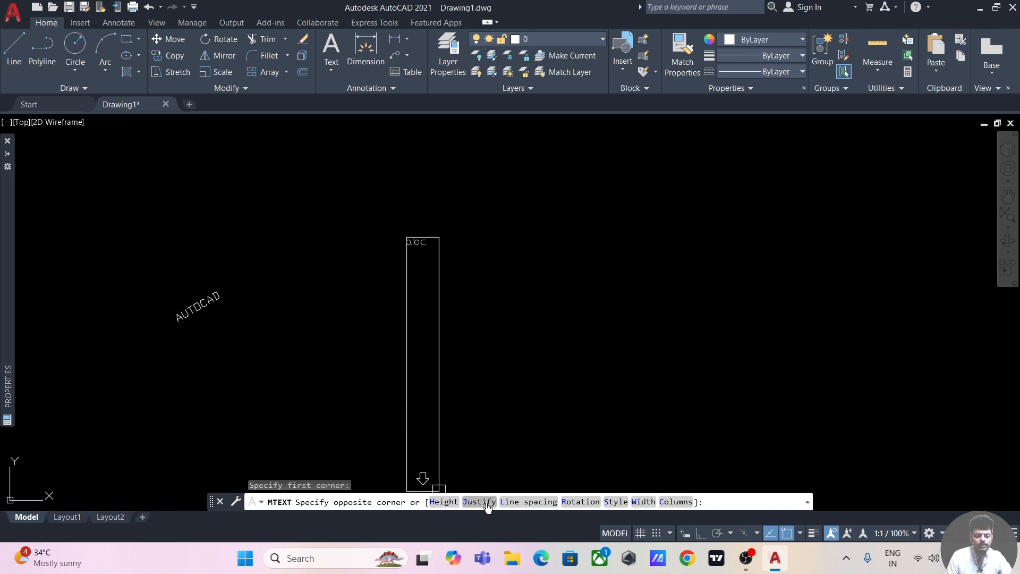
{"action": "left_click", "coordinate": [591, 504]}
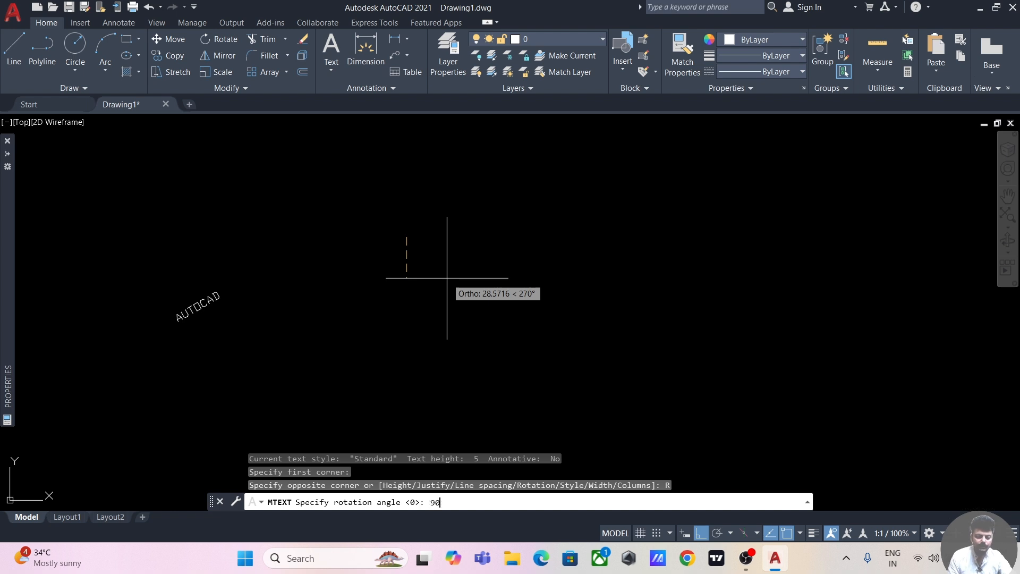
{"action": "key", "text": "Return"}
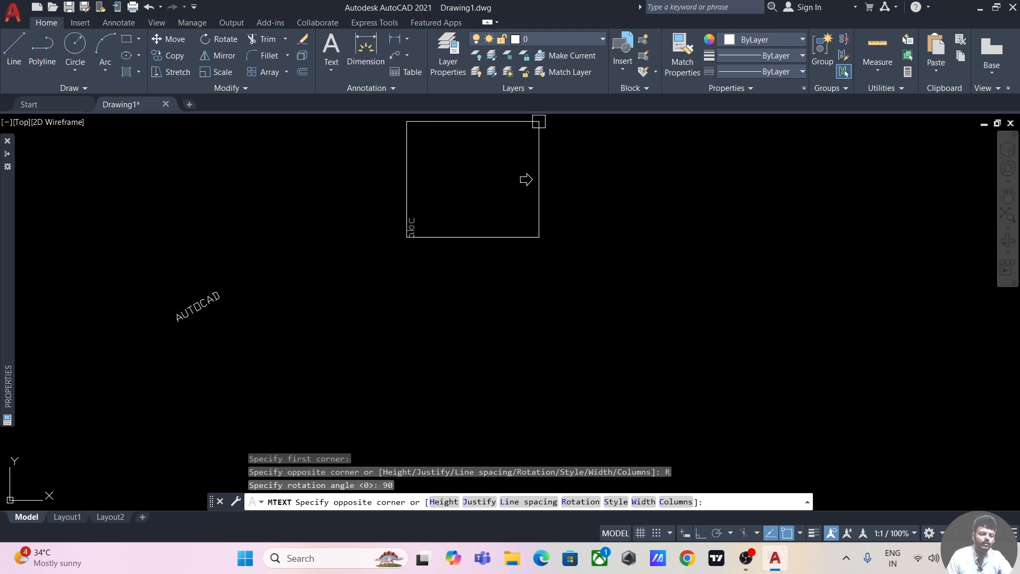
{"action": "left_click", "coordinate": [546, 118]}
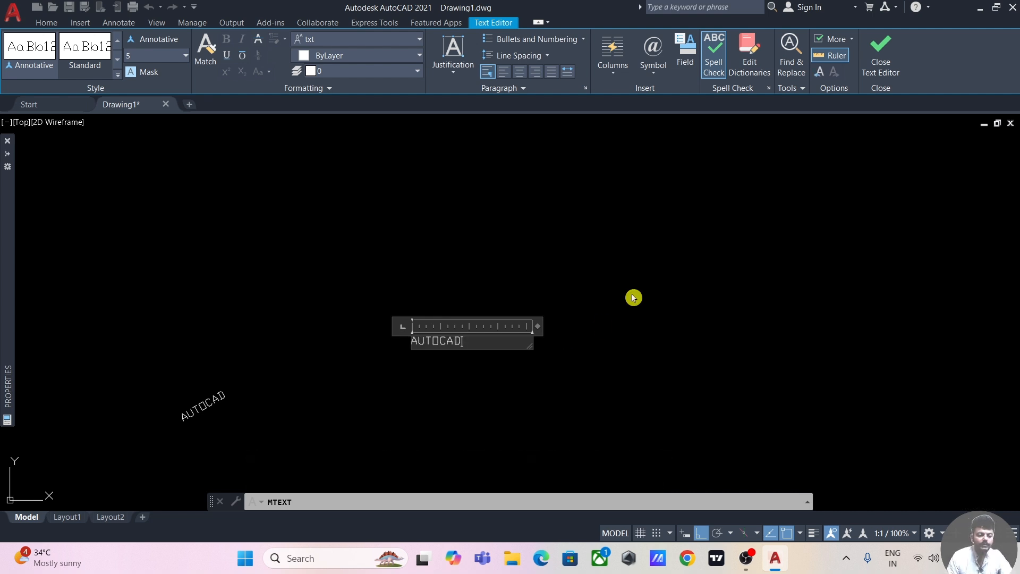
{"action": "left_click", "coordinate": [882, 53]}
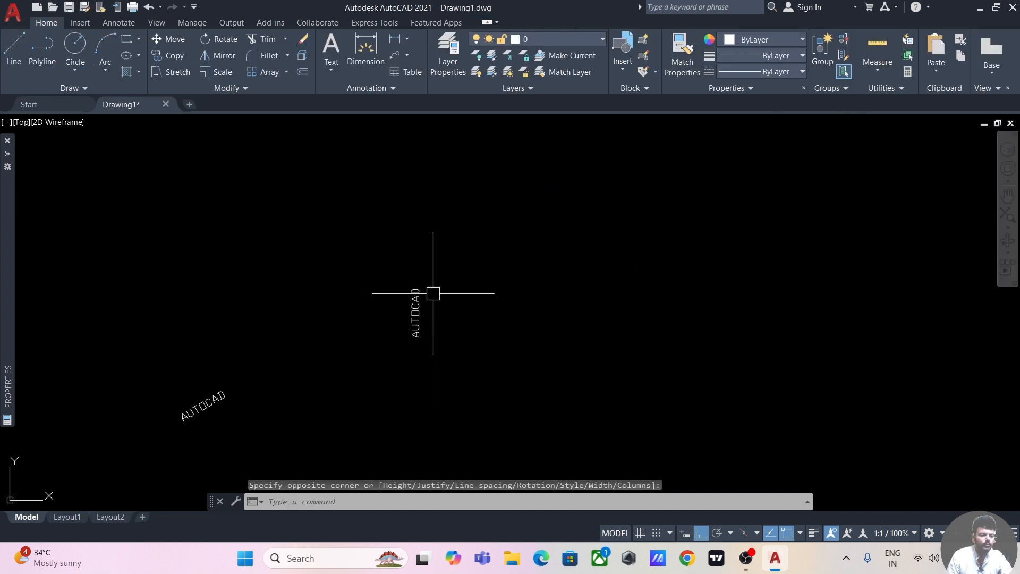
{"action": "scroll", "coordinate": [447, 342], "scroll_direction": "down", "scroll_amount": 2}
{"action": "mouse_move", "coordinate": [436, 381]}
{"action": "middle_mouse_down"}
{"action": "mouse_move", "coordinate": [620, 316]}
{"action": "mouse_move", "coordinate": [617, 385]}
{"action": "middle_mouse_up"}
{"action": "mouse_move", "coordinate": [372, 397]}
{"action": "middle_mouse_down"}
{"action": "mouse_move", "coordinate": [536, 376]}
{"action": "mouse_move", "coordinate": [415, 358]}
{"action": "middle_mouse_up"}
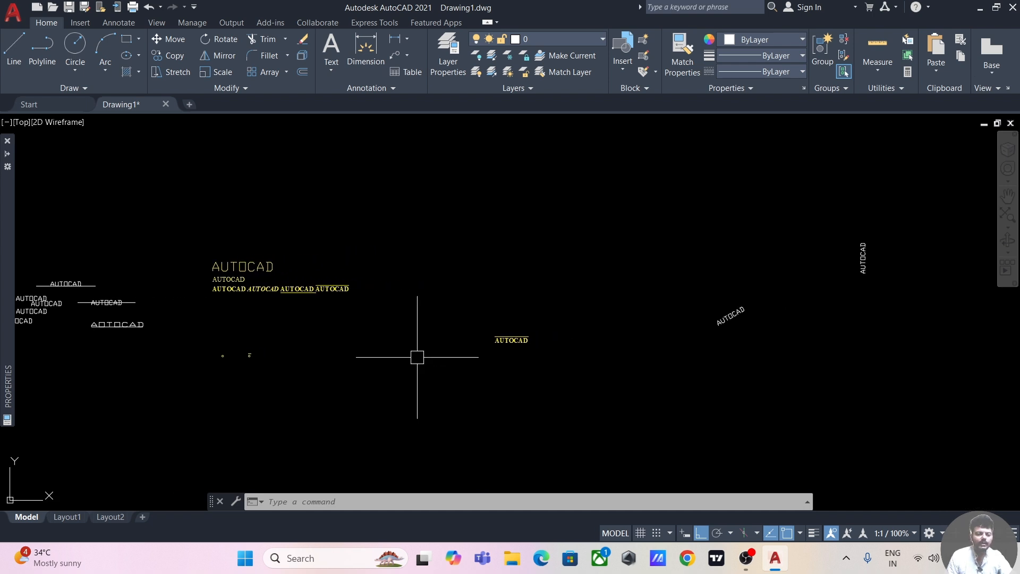